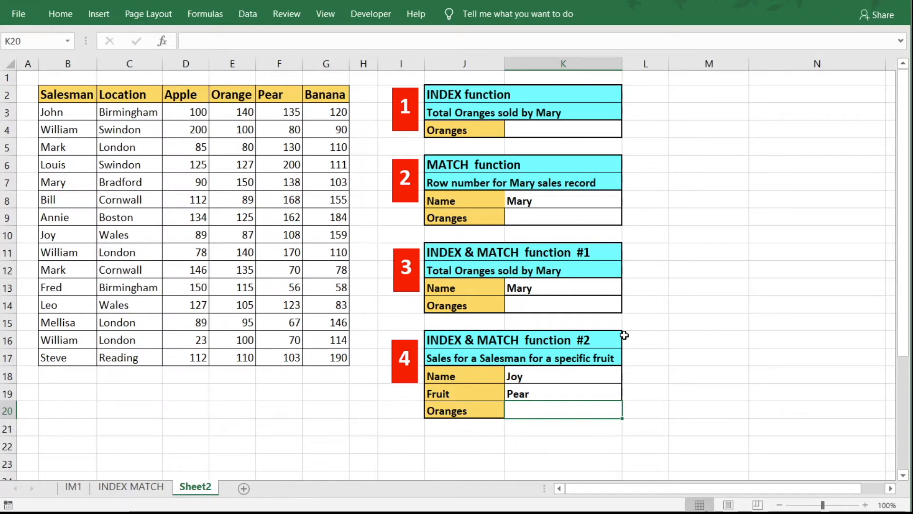
# Select the Oranges result cell K4 of the INDEX exercise table on Sheet2.
pyautogui.click(562, 133)
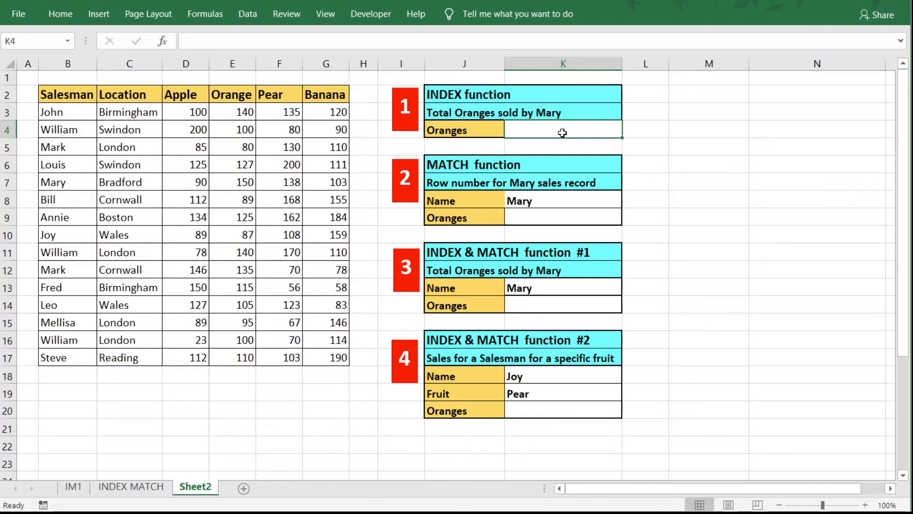
# Enter =INDEX(E3:E17,5) in K4 so it returns Mary's 150 oranges.
pyautogui.write('=in')
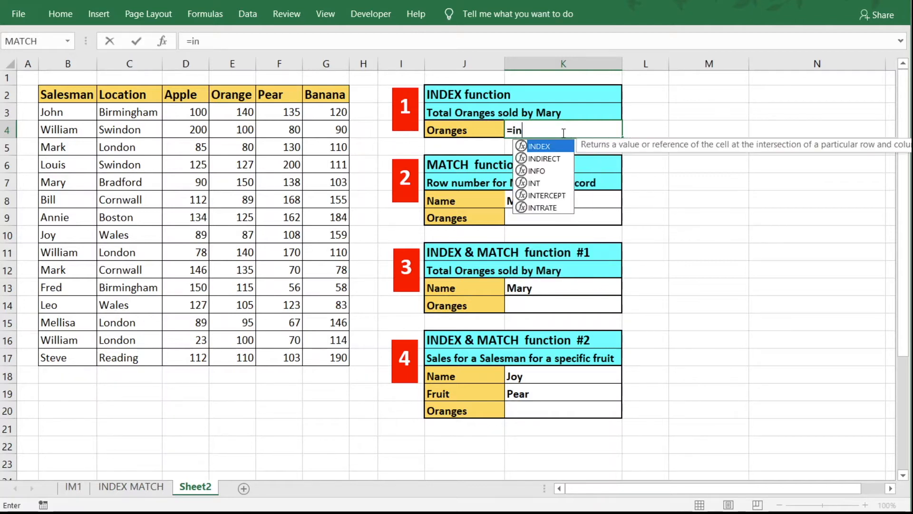
pyautogui.write('dex(')
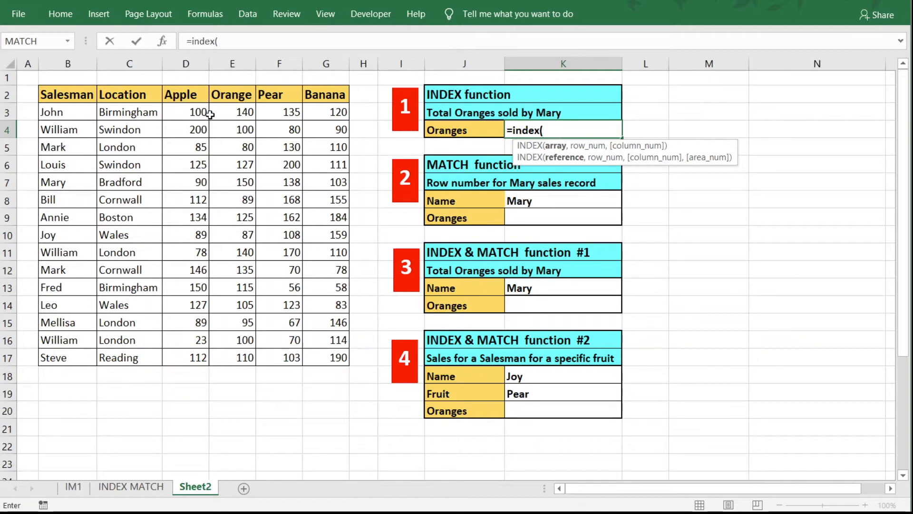
pyautogui.moveTo(232, 109); pyautogui.dragTo(229, 353)
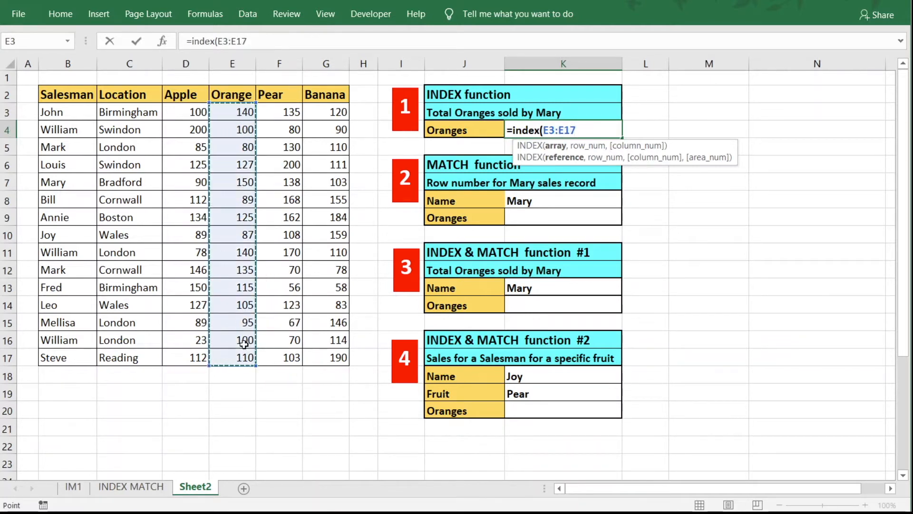
pyautogui.write(',')
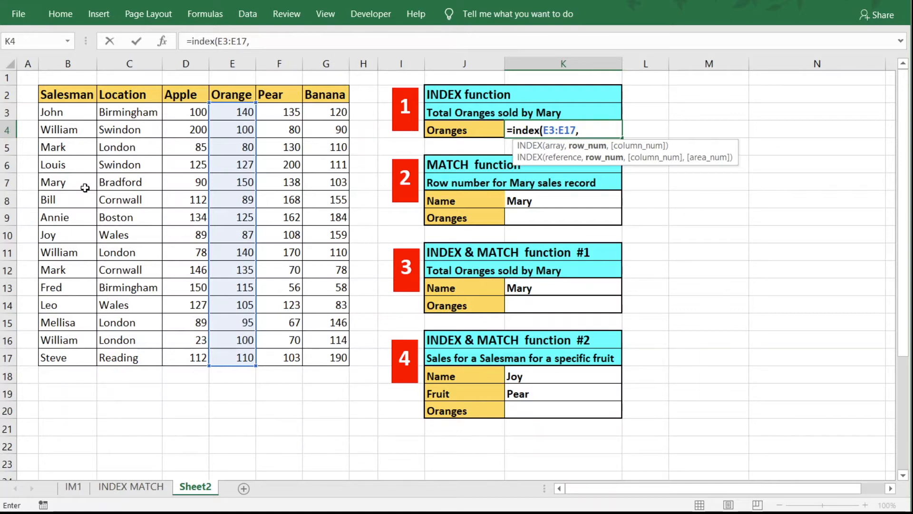
pyautogui.write('5')
pyautogui.write(')')
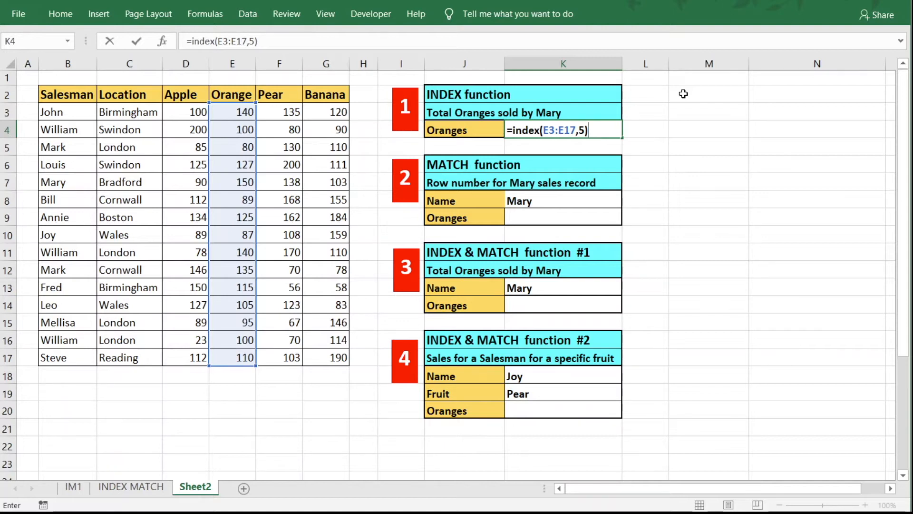
pyautogui.press('Return')
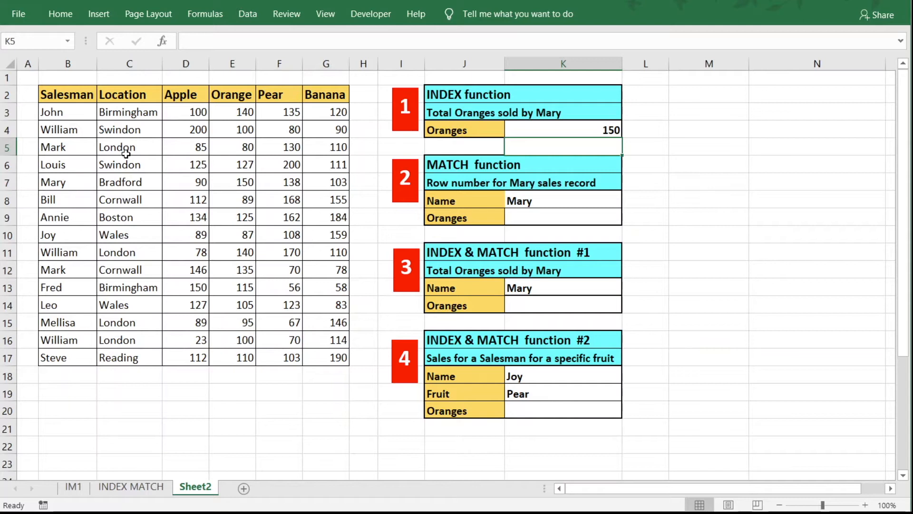
pyautogui.click(7, 182)
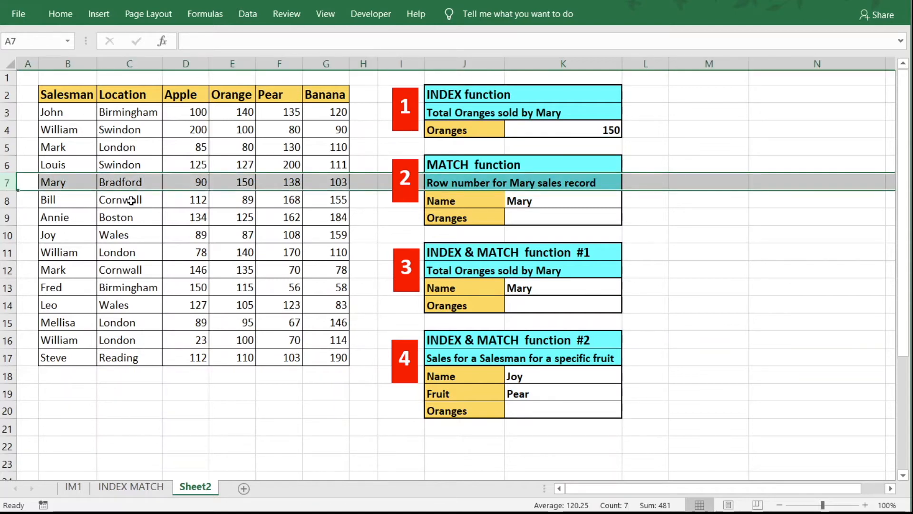
pyautogui.click(241, 185)
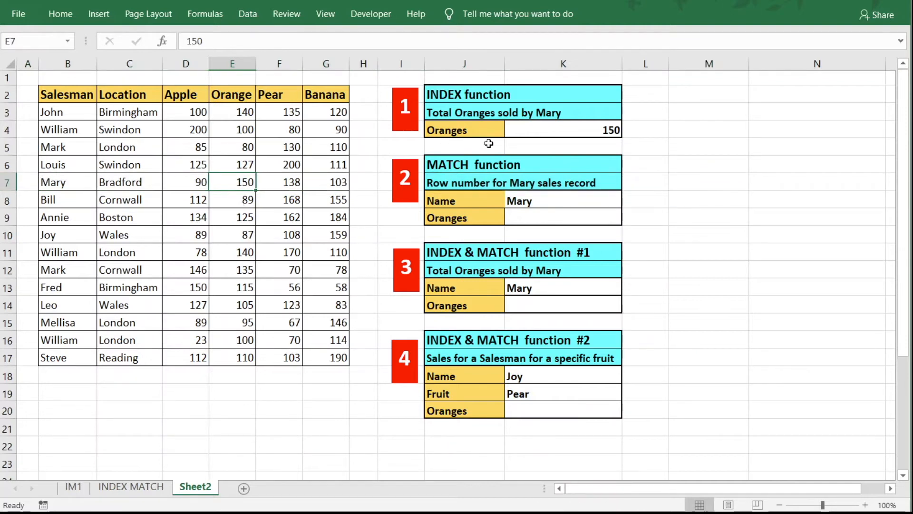
pyautogui.click(552, 127)
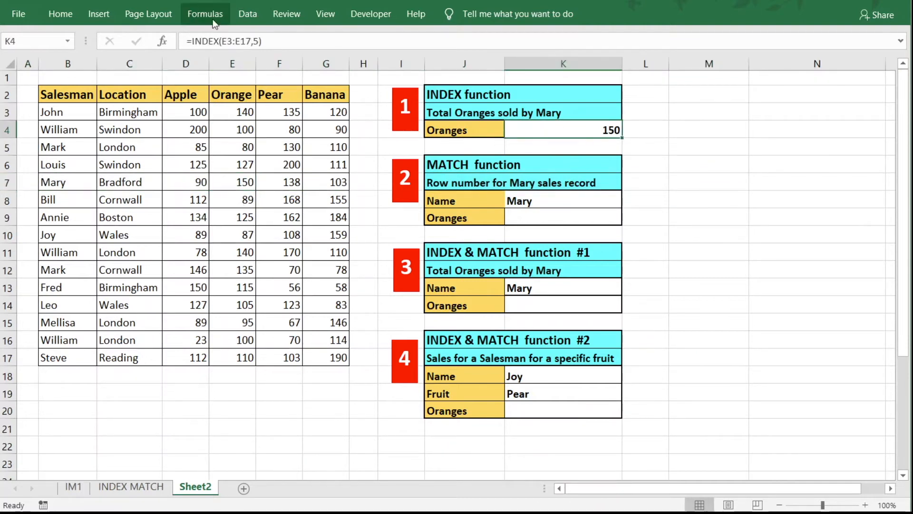
pyautogui.doubleClick(237, 42)
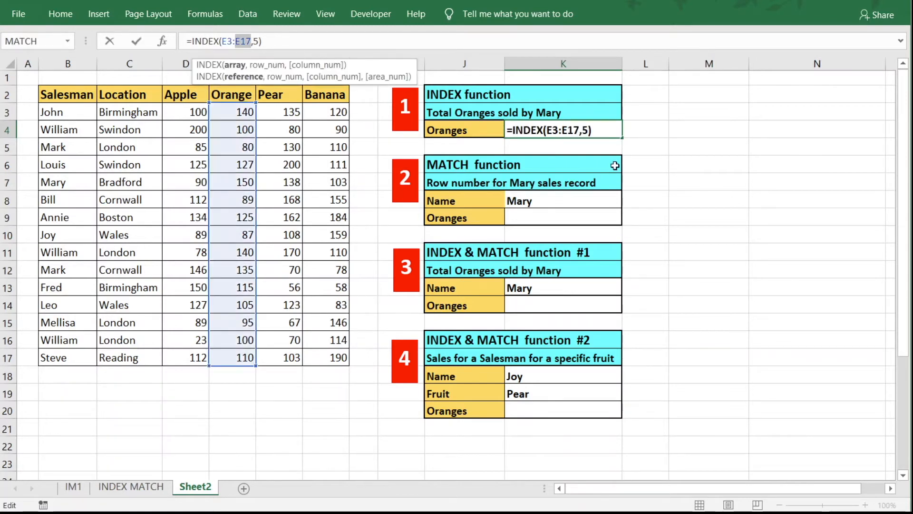
pyautogui.doubleClick(589, 131)
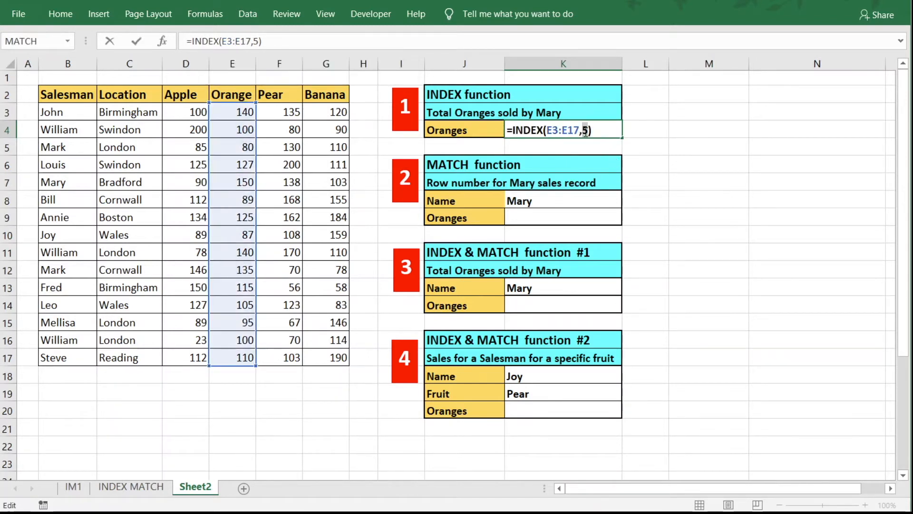
pyautogui.doubleClick(584, 130)
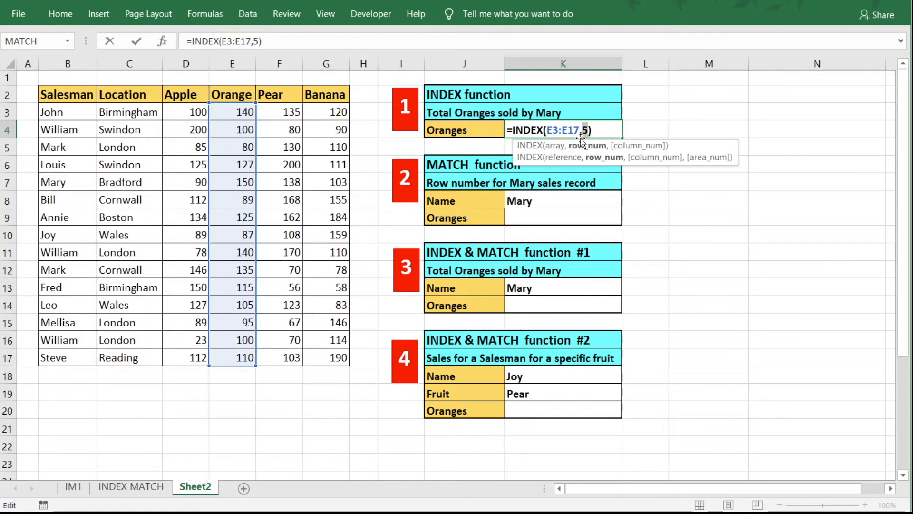
pyautogui.click(583, 217)
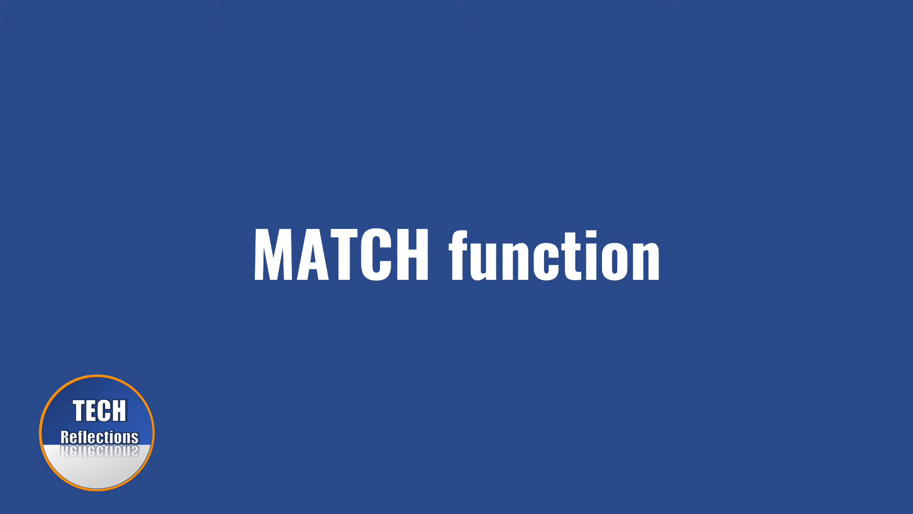
pyautogui.click(543, 188)
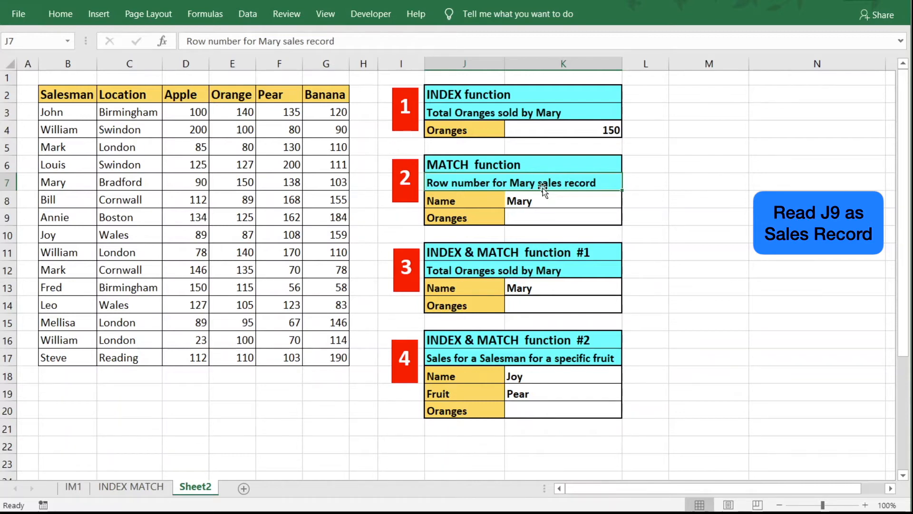
# Enter =MATCH(K8,B3:B17,0) in K9, returning 5 as Mary's position in the Salesman list.
pyautogui.click(532, 202)
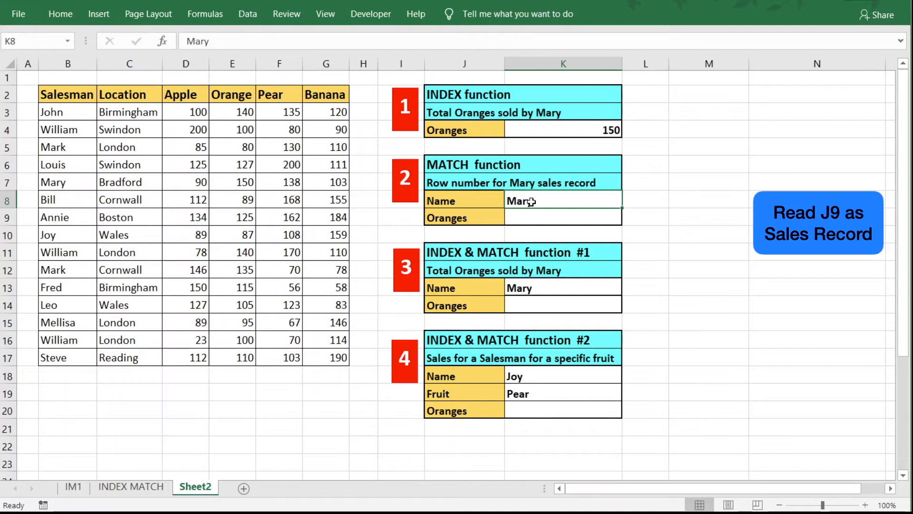
pyautogui.click(530, 215)
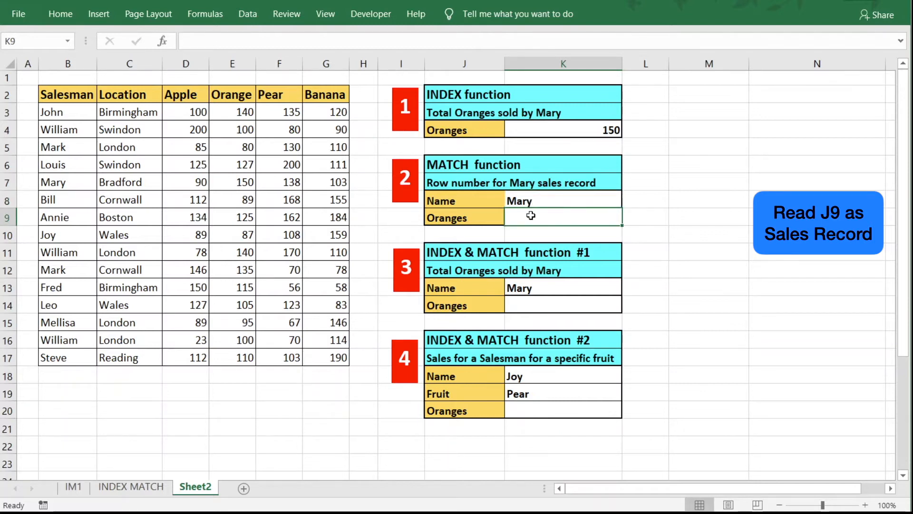
pyautogui.write('=maych')
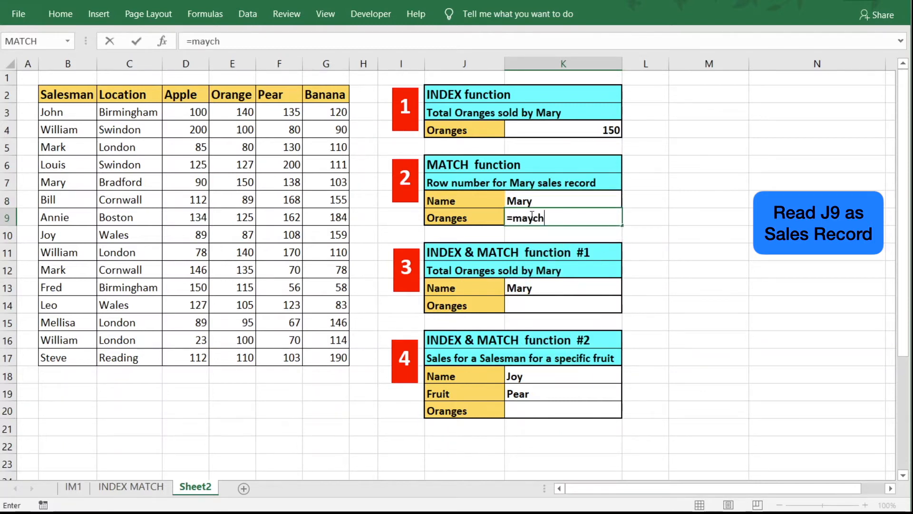
pyautogui.write('(')
pyautogui.press('BackSpace')
pyautogui.press('BackSpace')
pyautogui.press('BackSpace')
pyautogui.press('BackSpace')
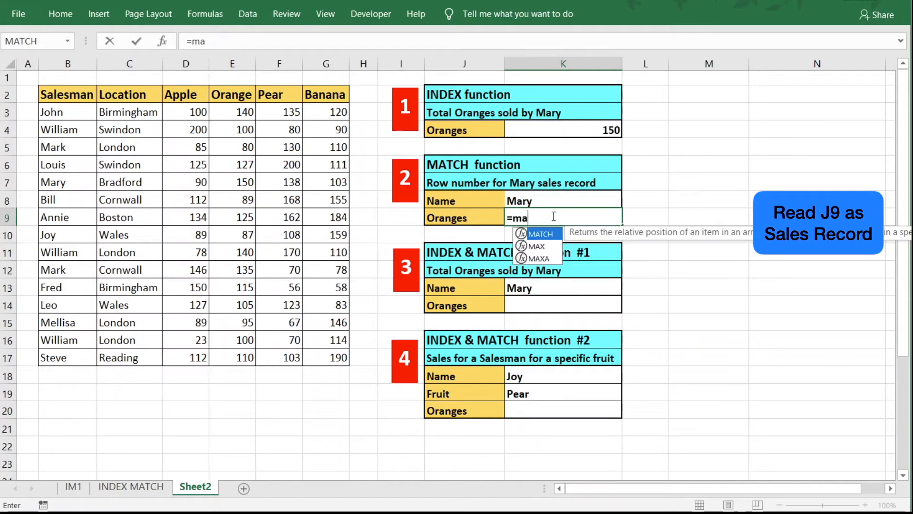
pyautogui.write('tch(')
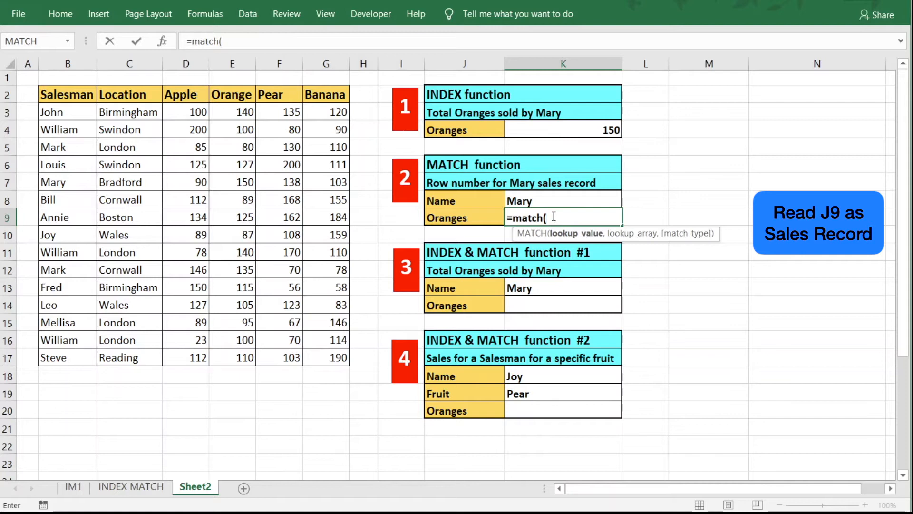
pyautogui.click(547, 200)
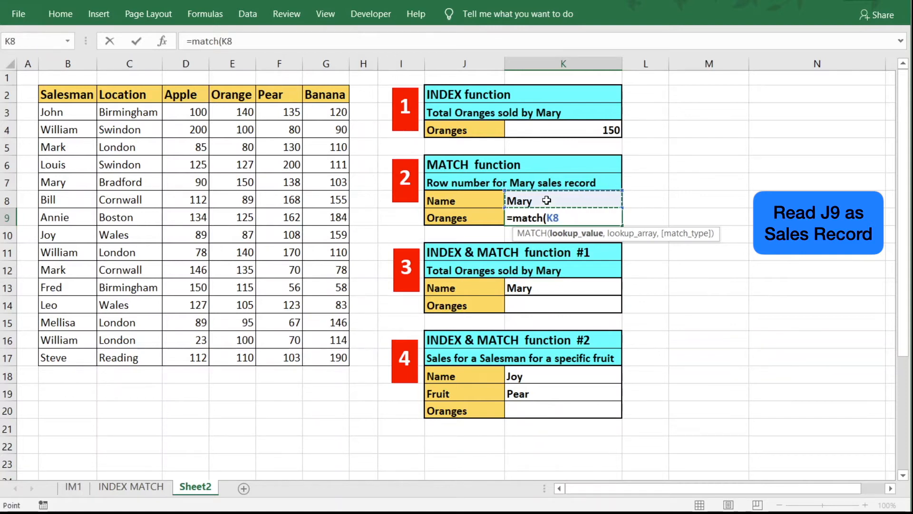
pyautogui.write(',')
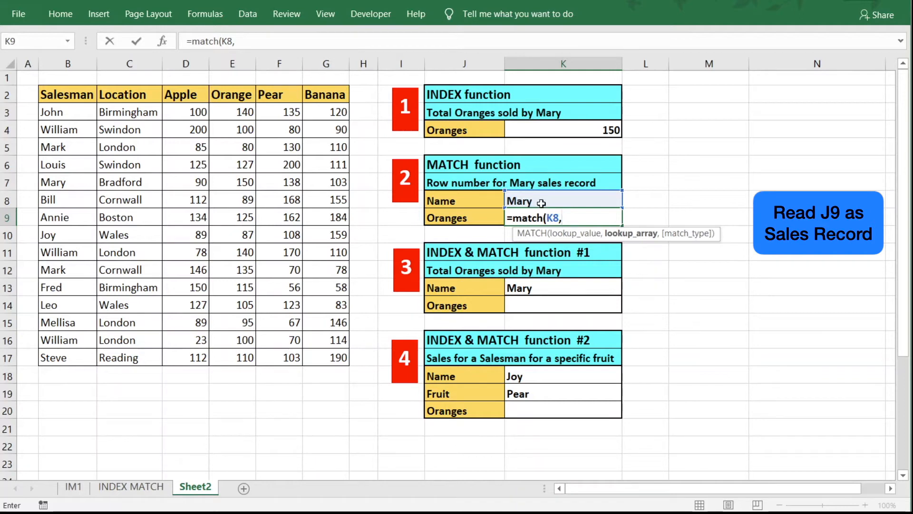
pyautogui.moveTo(65, 113); pyautogui.dragTo(63, 353)
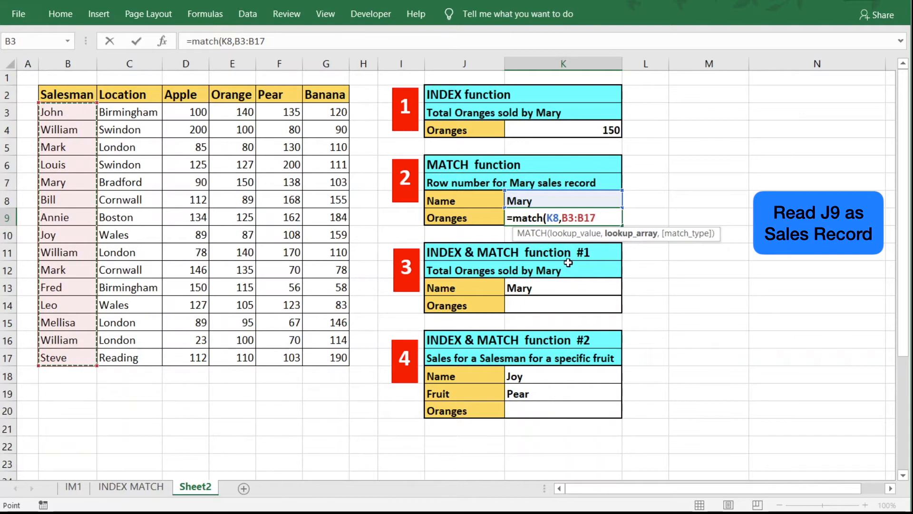
pyautogui.write(',')
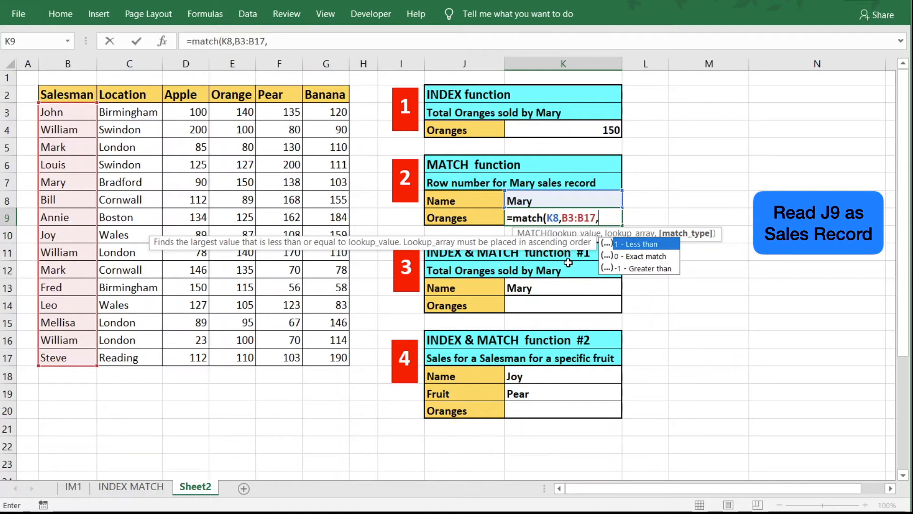
pyautogui.write('0)')
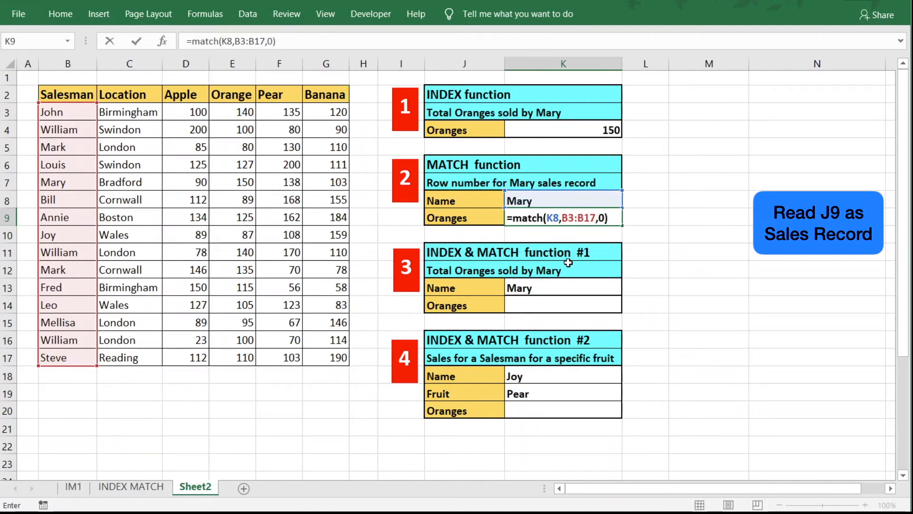
pyautogui.press('Return')
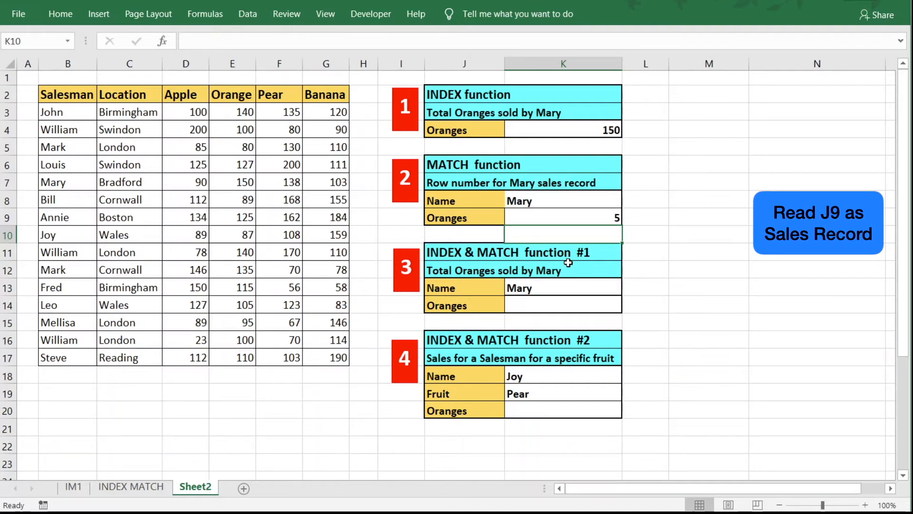
pyautogui.click(572, 215)
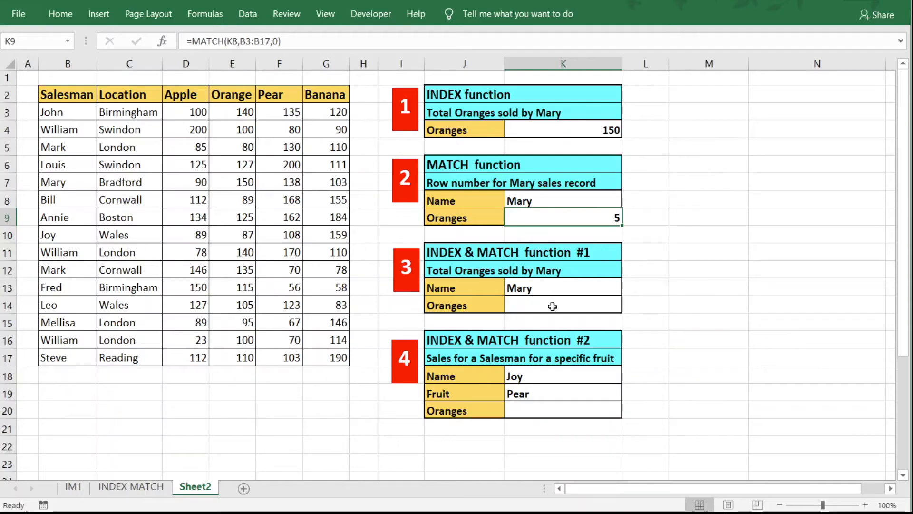
pyautogui.click(552, 307)
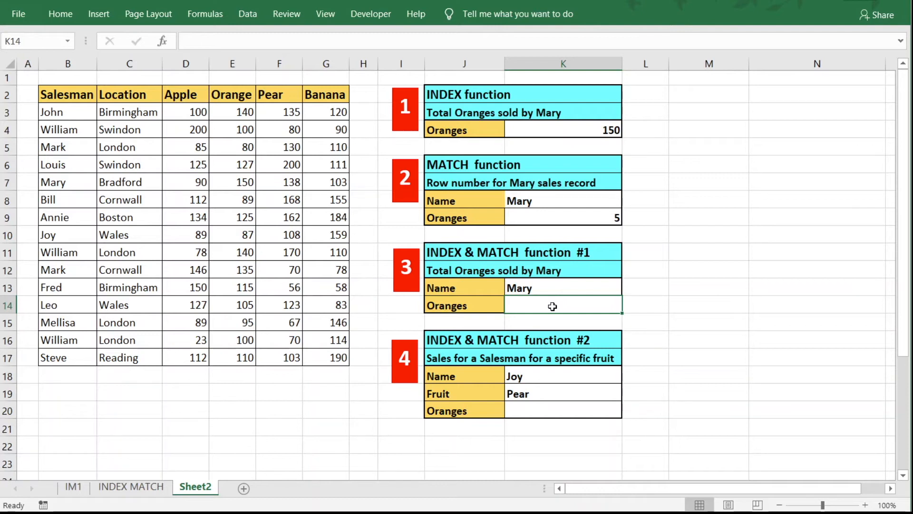
# In K14, begin =INDEX over E3:E17 with a nested MATCH looking up K13.
pyautogui.write('=')
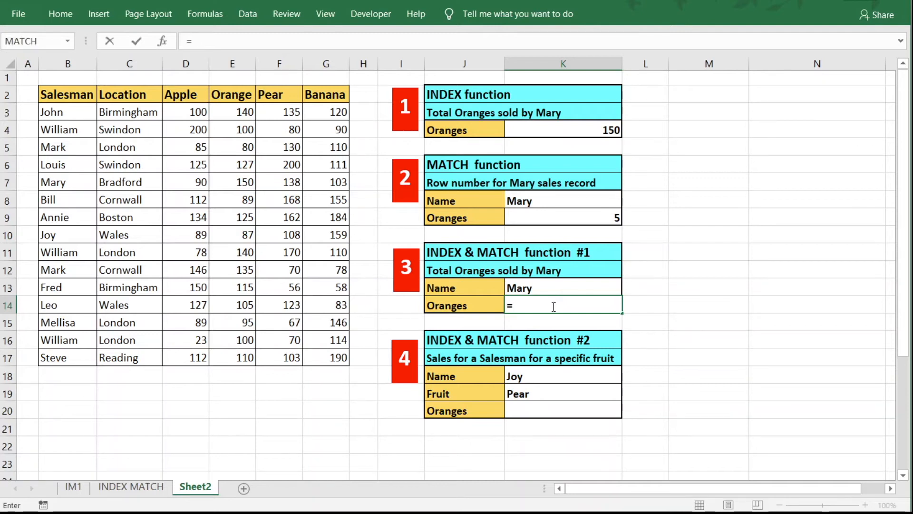
pyautogui.write('index')
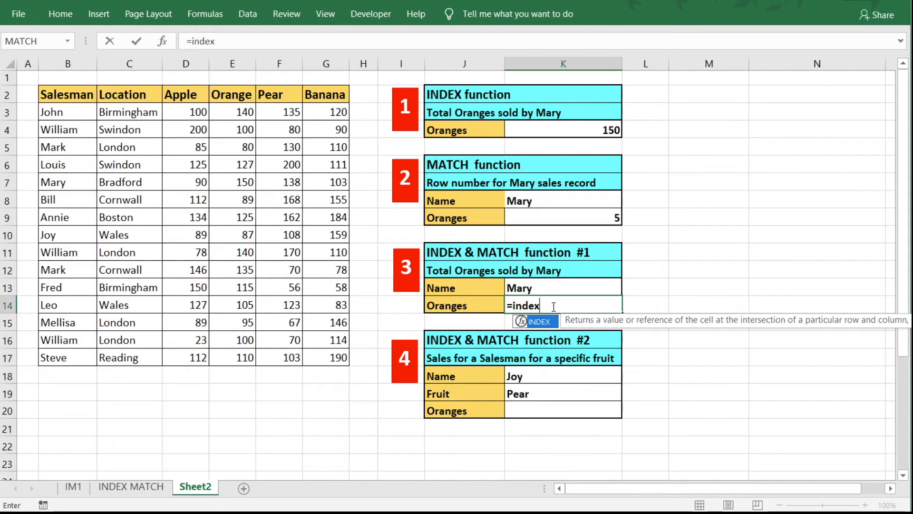
pyautogui.write('(')
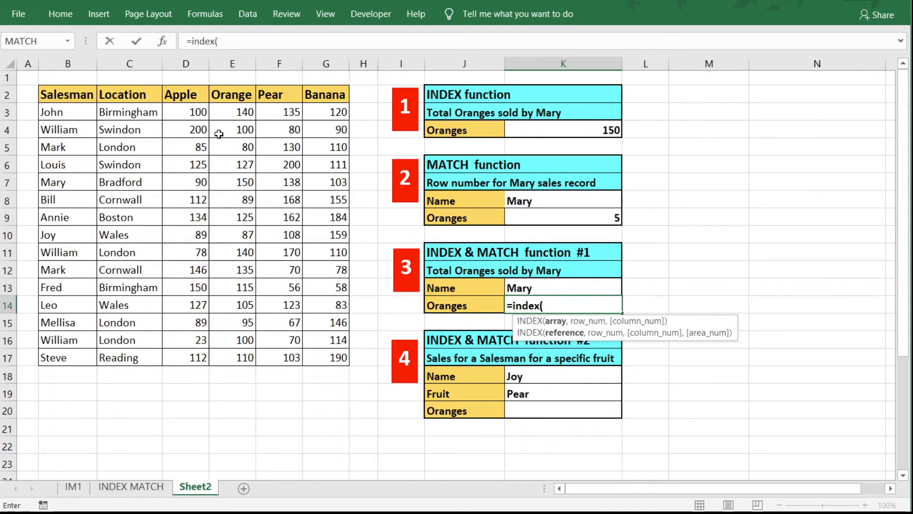
pyautogui.moveTo(229, 112); pyautogui.dragTo(231, 356)
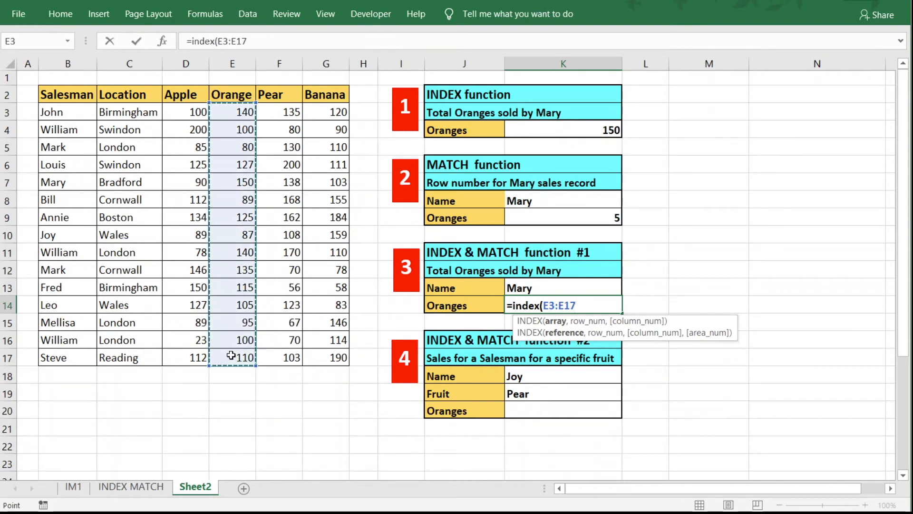
pyautogui.write(',')
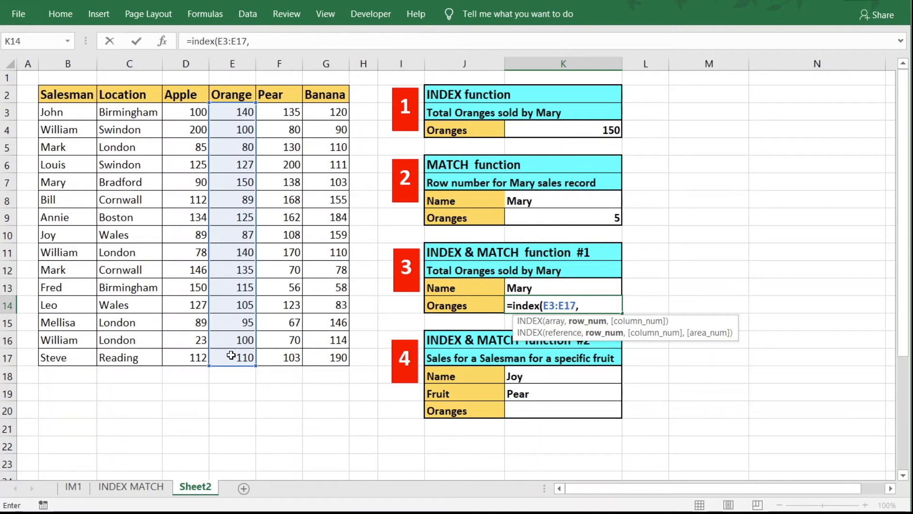
pyautogui.write('match')
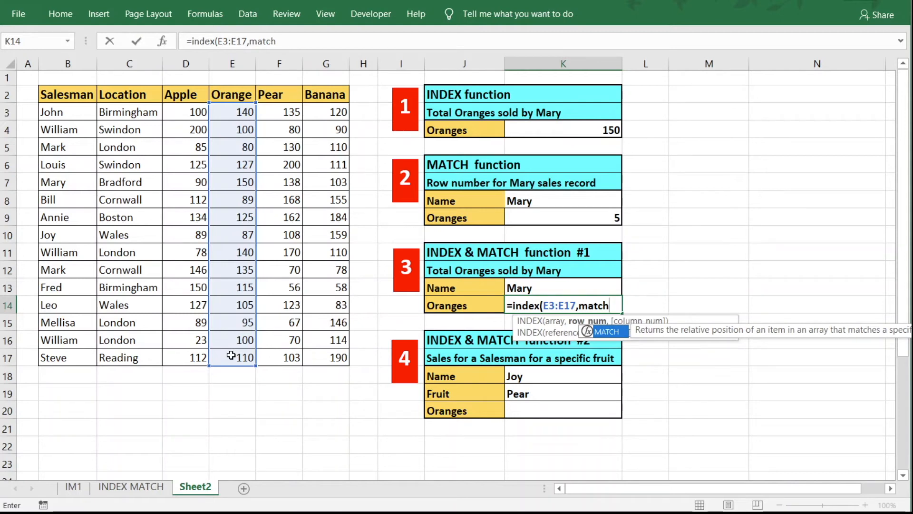
pyautogui.write('(')
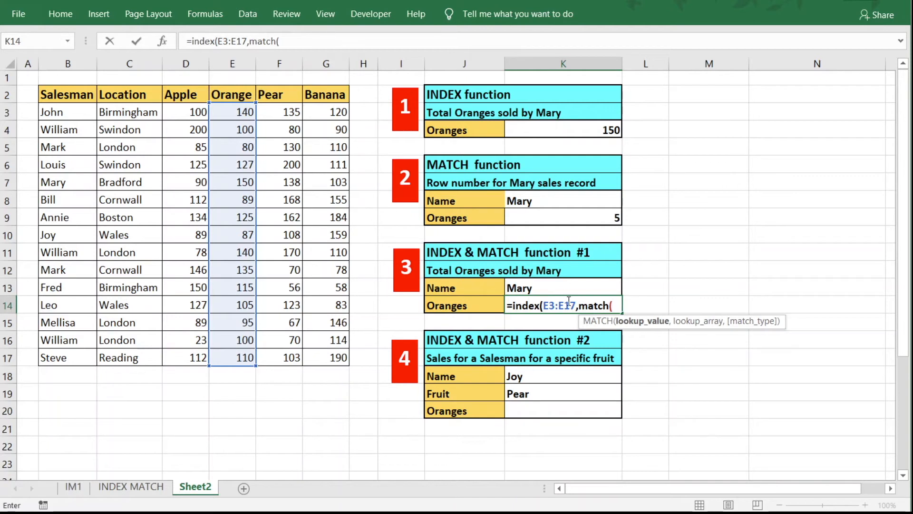
pyautogui.click(536, 289)
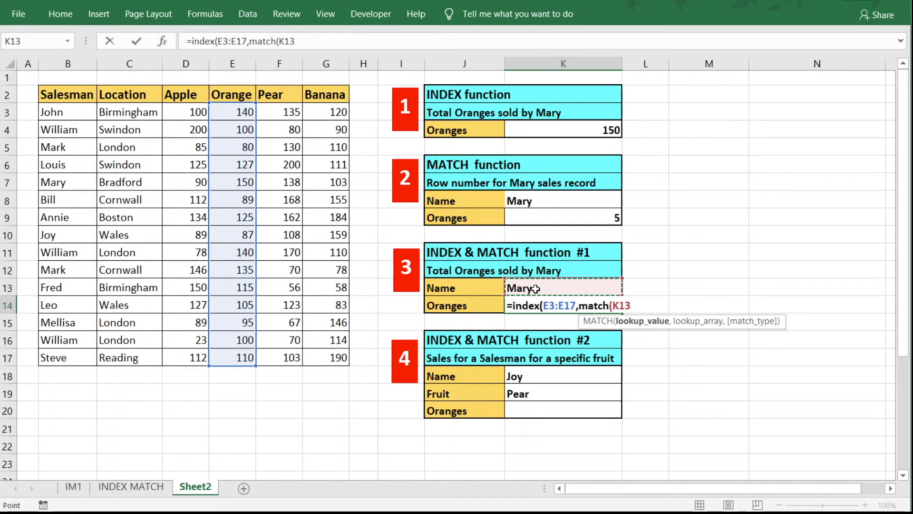
pyautogui.write(',')
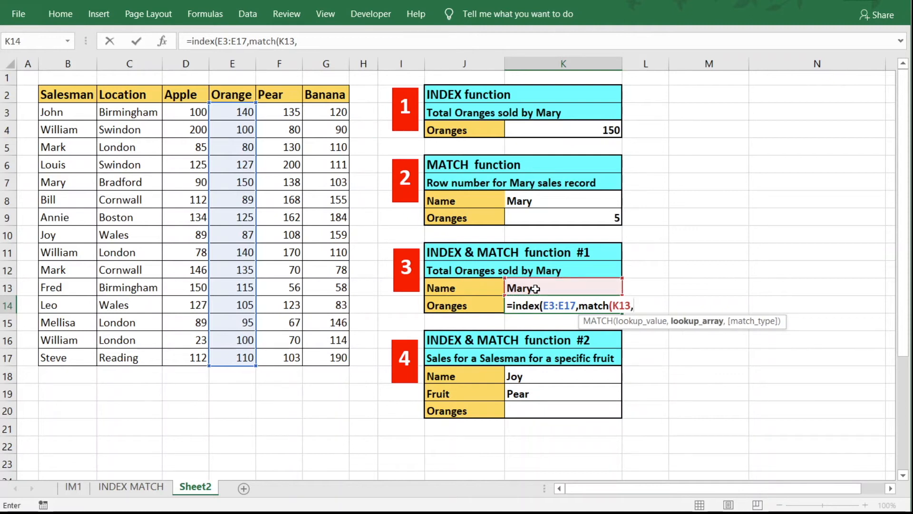
# Finish with lookup range B3:B17 and exact match 0, accept the parenthesis fix, and compare with K4.
pyautogui.click(58, 113)
pyautogui.moveTo(61, 123); pyautogui.dragTo(63, 361)
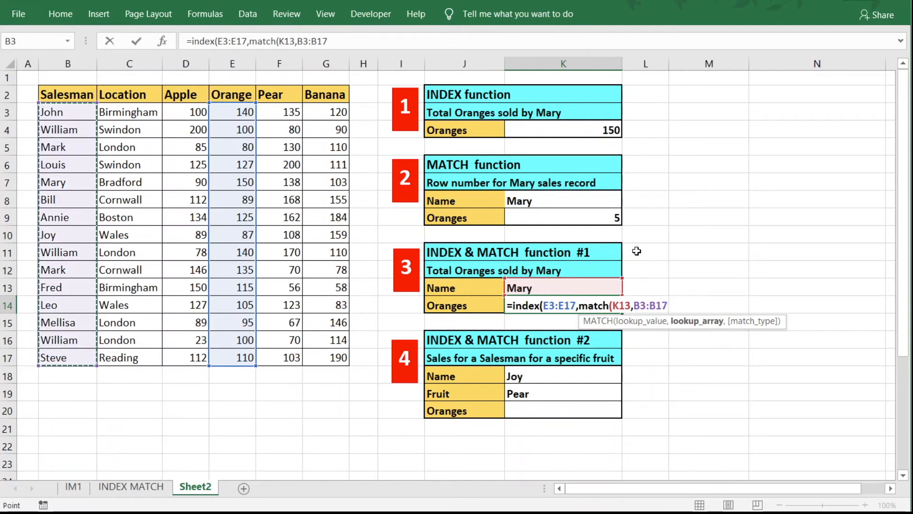
pyautogui.write(',')
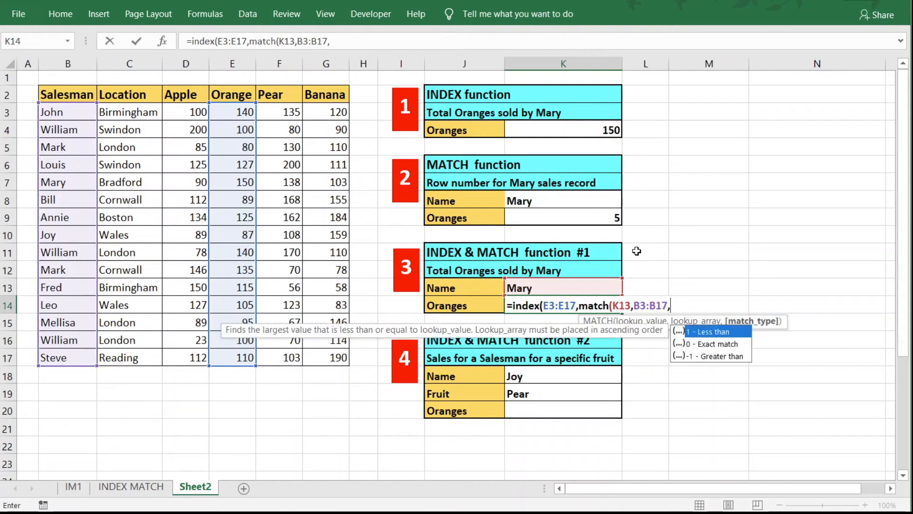
pyautogui.write('0)')
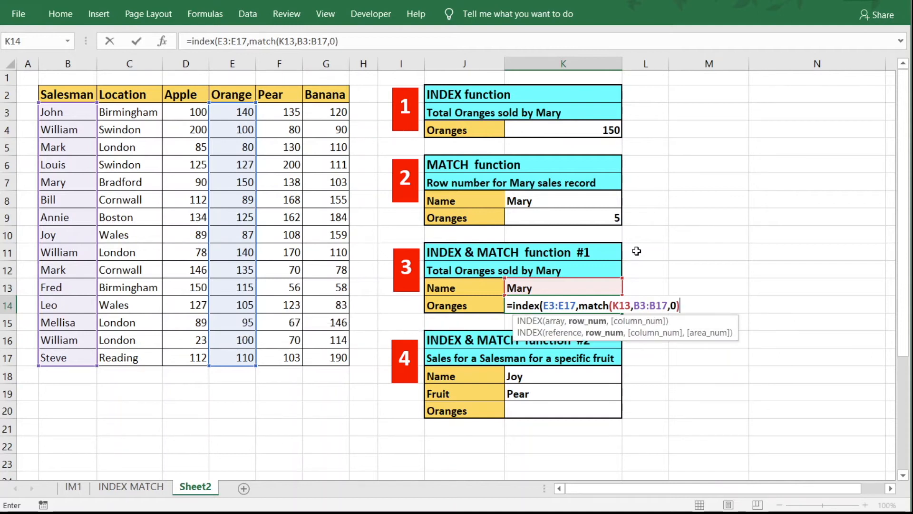
pyautogui.press('Return')
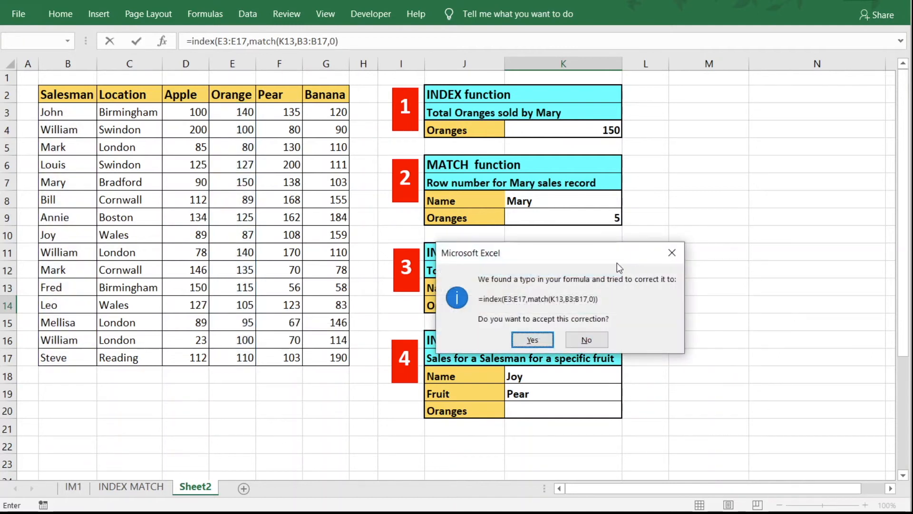
pyautogui.click(534, 340)
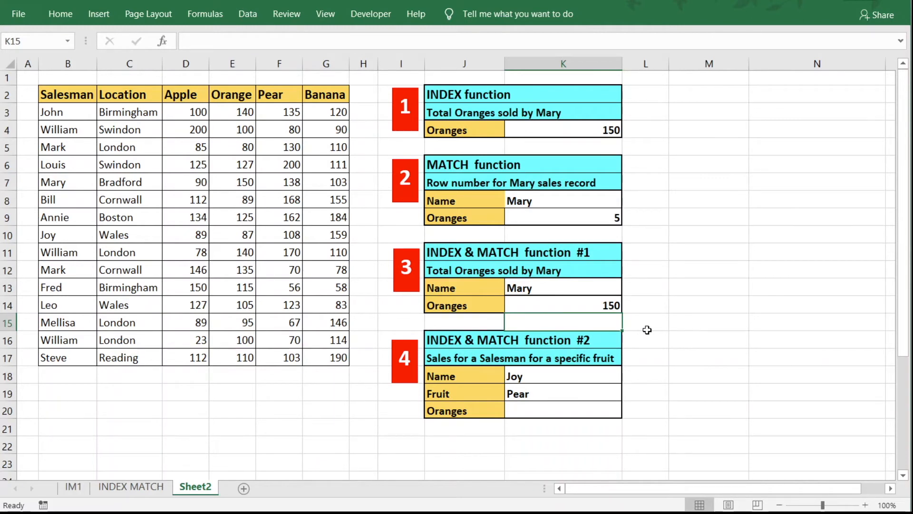
pyautogui.click(572, 308)
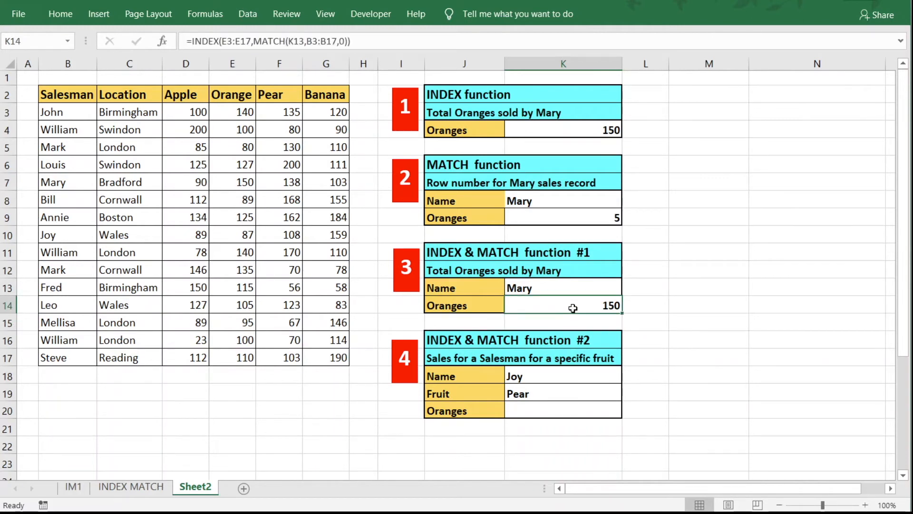
pyautogui.click(579, 130)
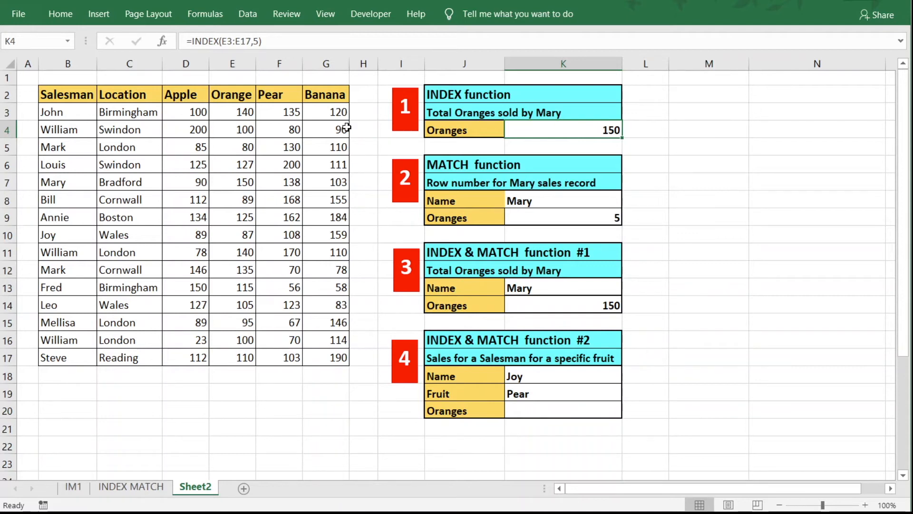
# Inspect K4's formula, highlighting its hard-coded row number 5.
pyautogui.click(256, 41)
pyautogui.doubleClick(257, 42)
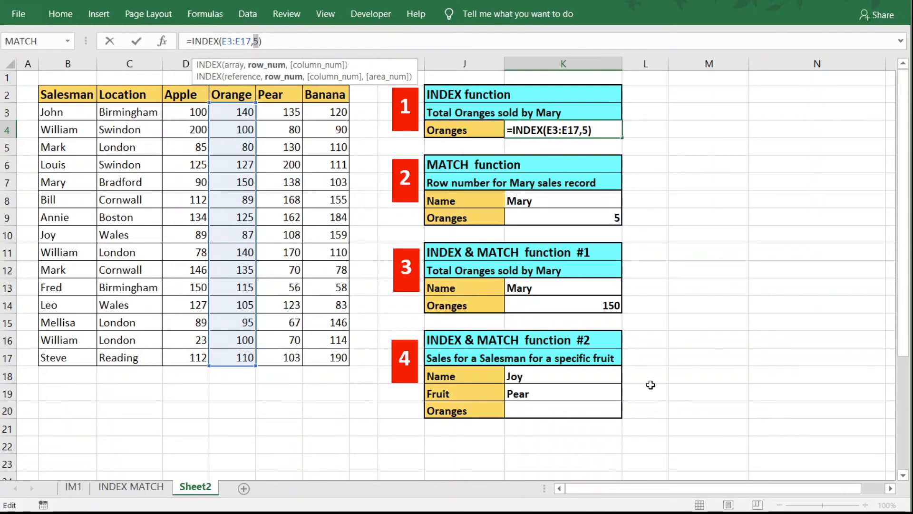
pyautogui.hotkey('ctrl', 'Return')
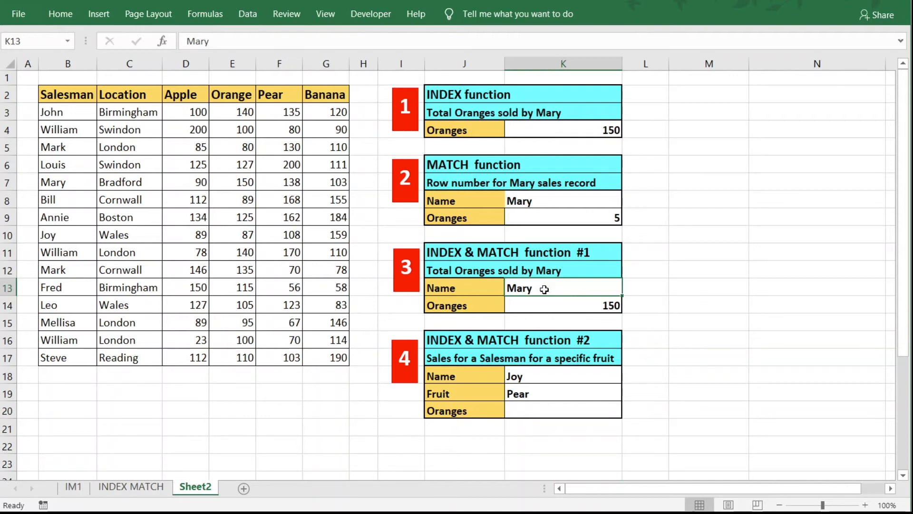
# Change the K13 name to William, giving 100, and check William's orange figure in E4.
pyautogui.write('Wi')
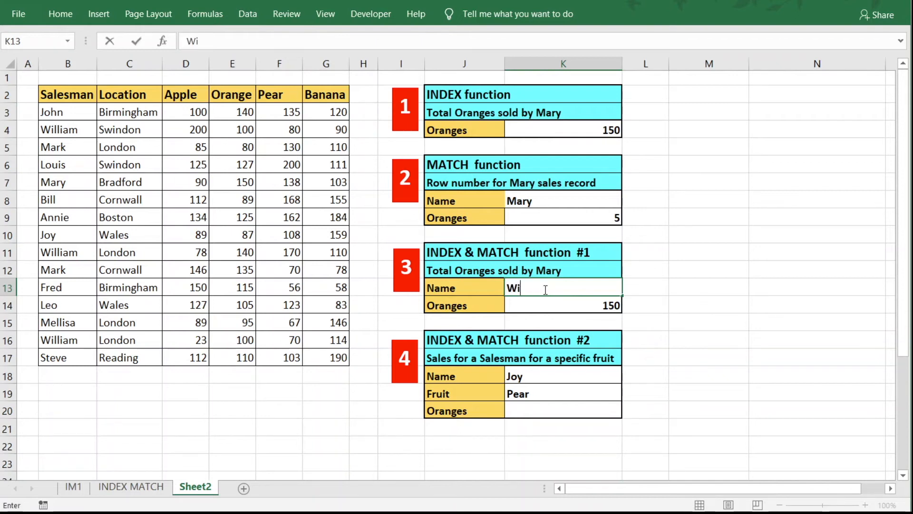
pyautogui.write('lliam')
pyautogui.press('Return')
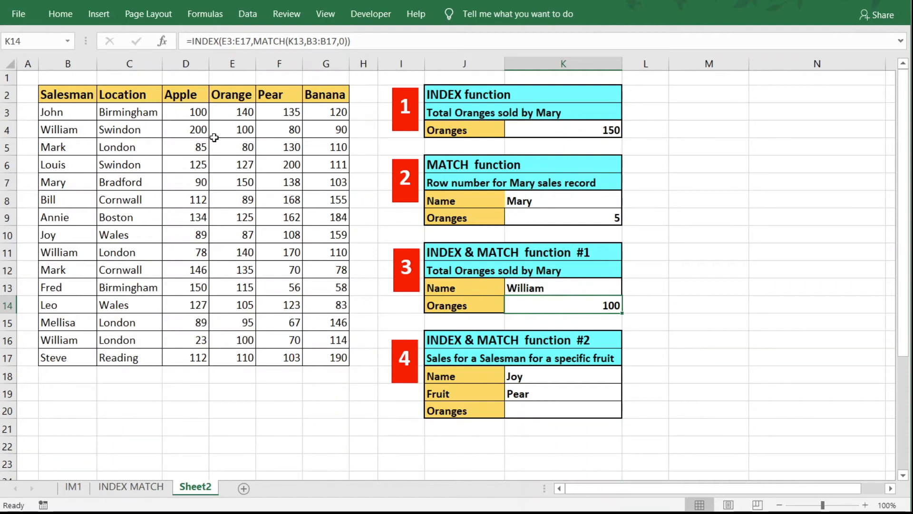
pyautogui.click(245, 130)
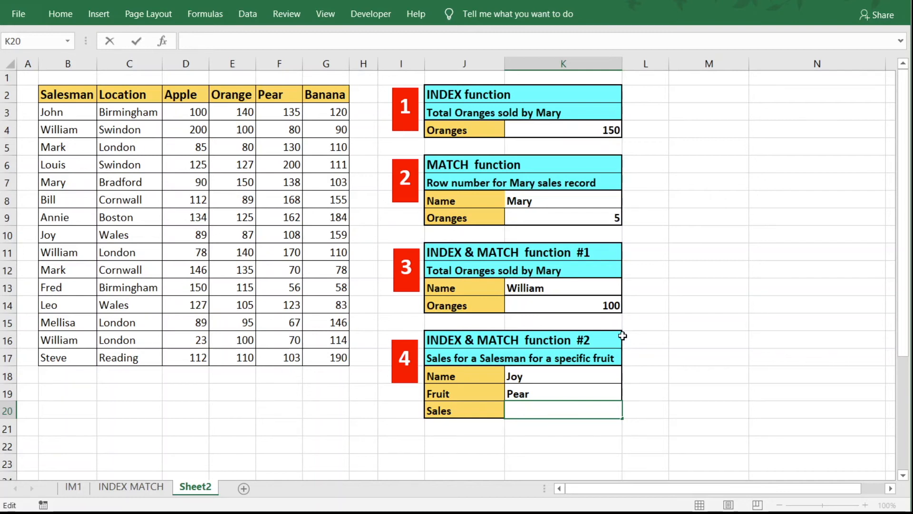
# Begin the Sales formula in K20 with =index(.
pyautogui.write('=i')
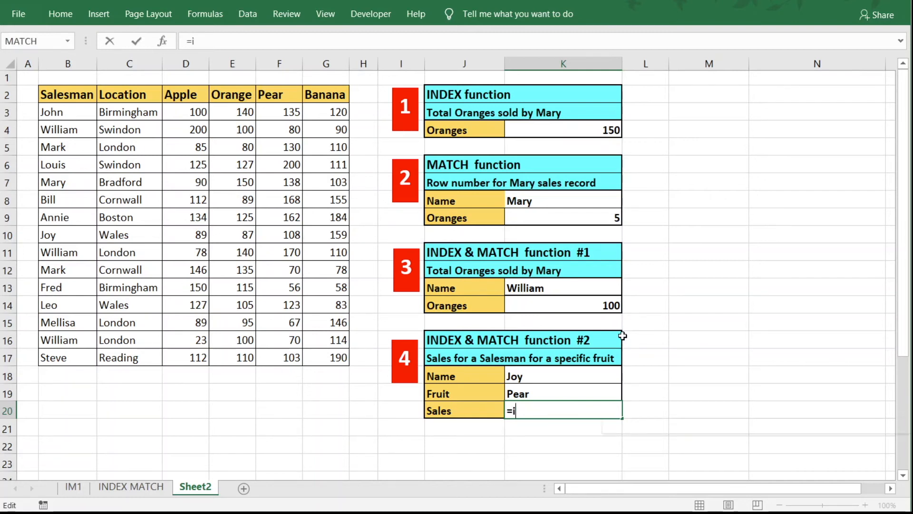
pyautogui.write('ndex(')
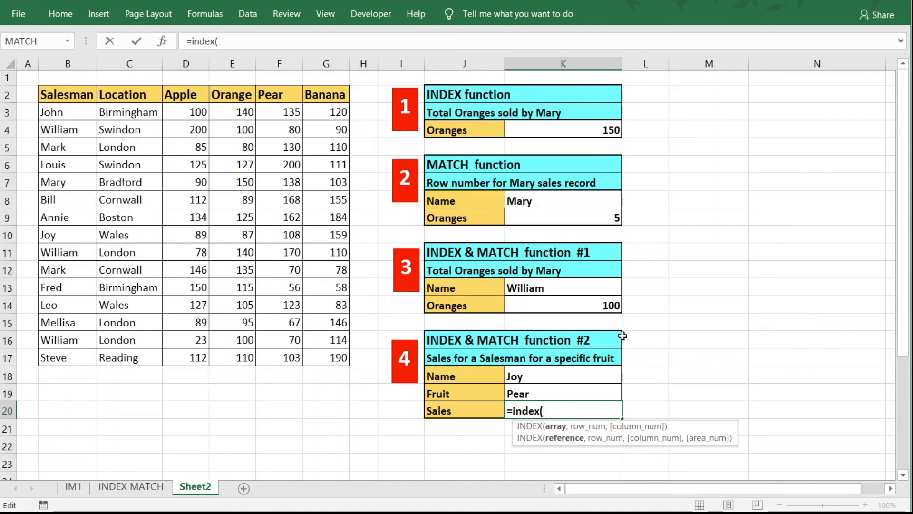
# Extend K20's formula with range D3:G17 and match(K18,B3:B17,0) to find the salesperson's row.
pyautogui.click(179, 113)
pyautogui.moveTo(180, 112); pyautogui.dragTo(340, 356)
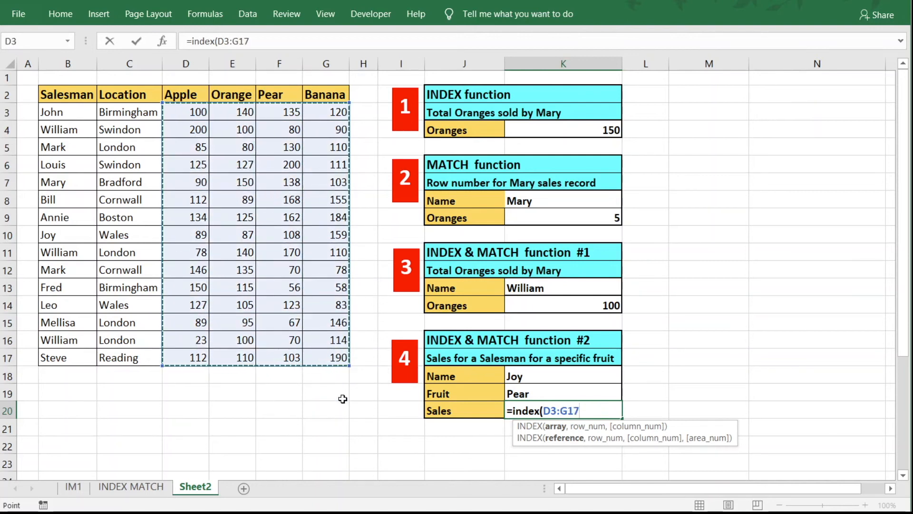
pyautogui.write(',')
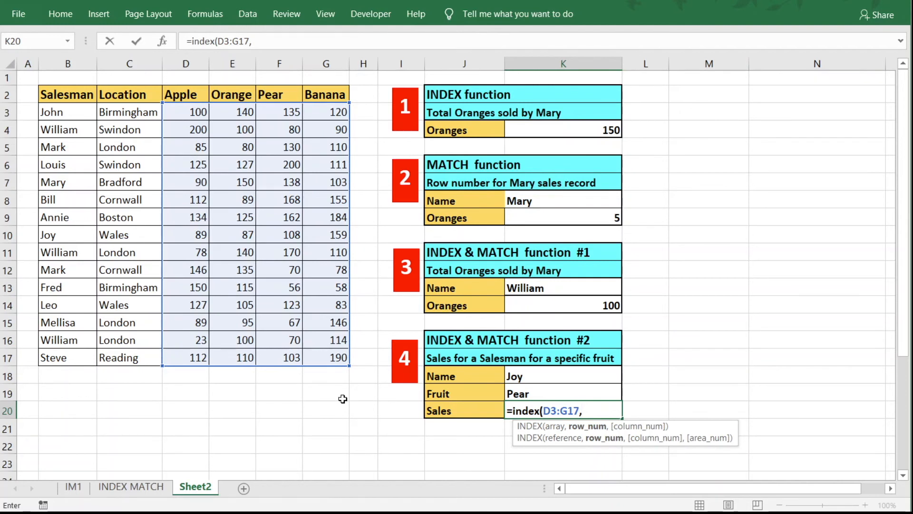
pyautogui.write('match(')
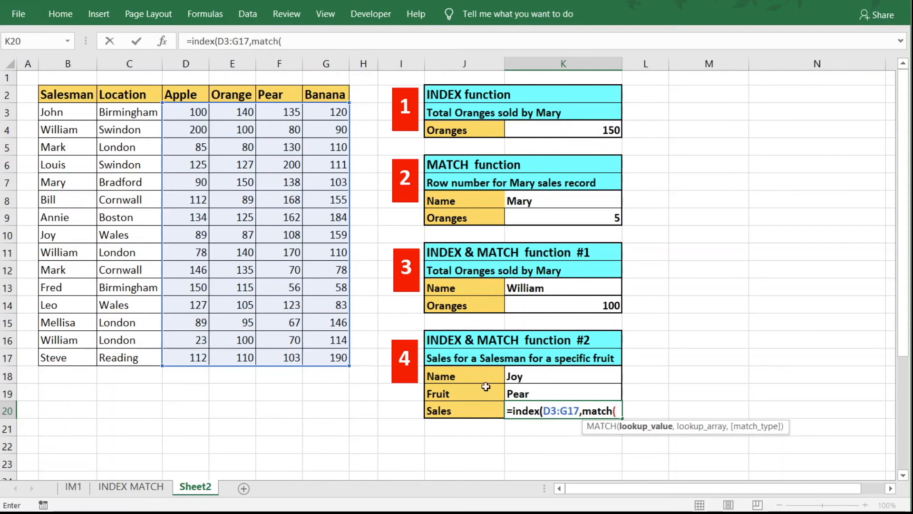
pyautogui.moveTo(76, 113); pyautogui.dragTo(71, 148)
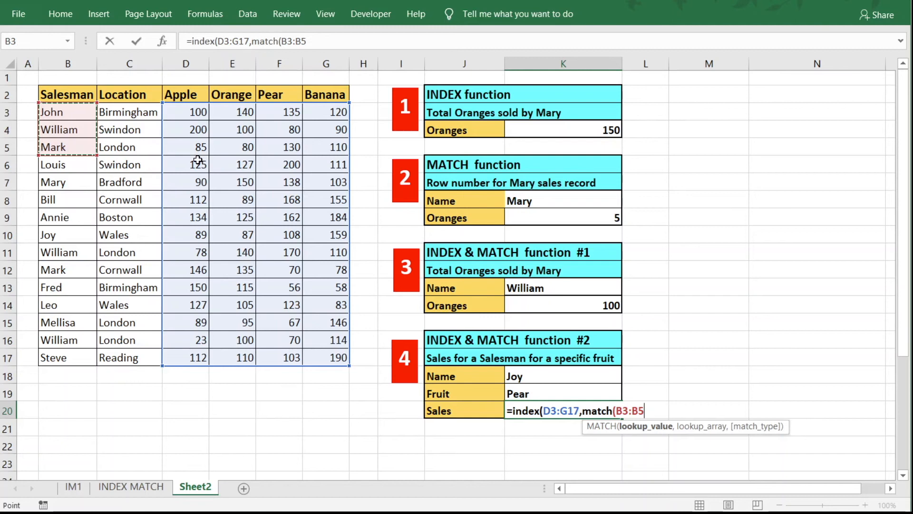
pyautogui.press('BackSpace')
pyautogui.press('BackSpace')
pyautogui.press('BackSpace')
pyautogui.press('BackSpace')
pyautogui.press('BackSpace')
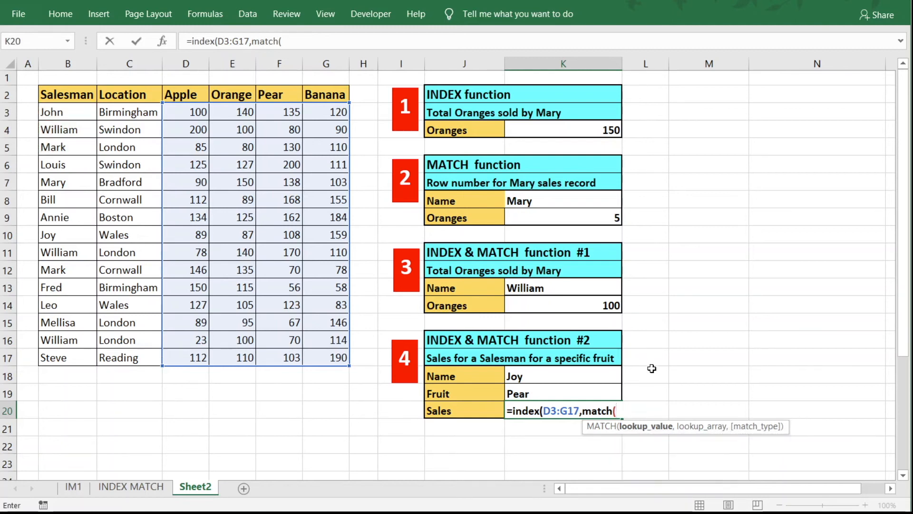
pyautogui.click(554, 377)
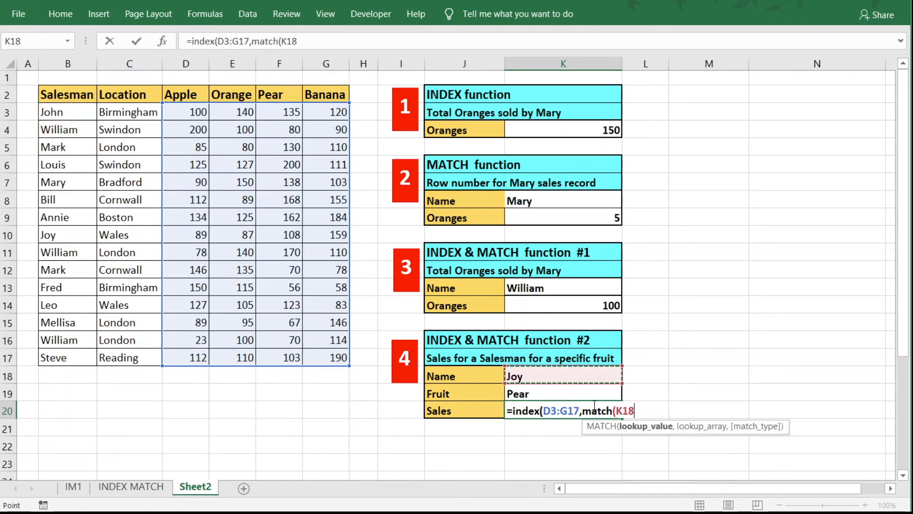
pyautogui.write(',')
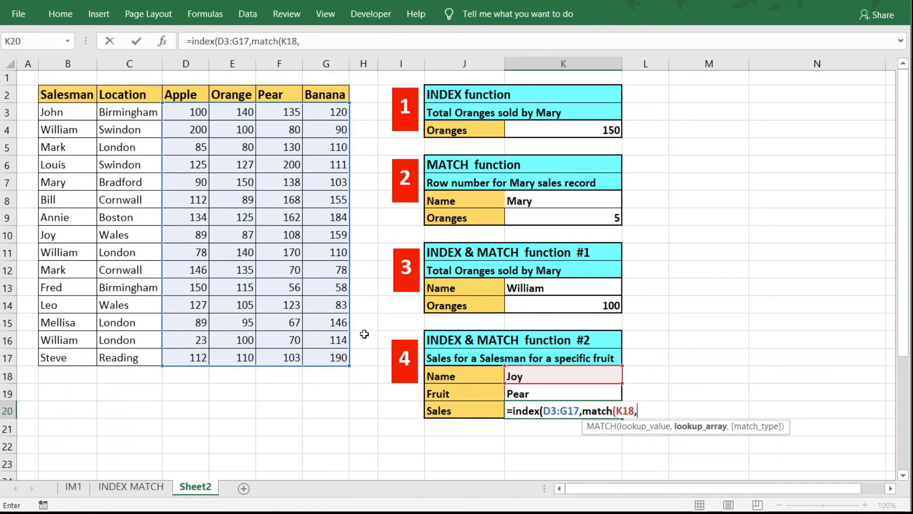
pyautogui.moveTo(51, 112); pyautogui.dragTo(61, 357)
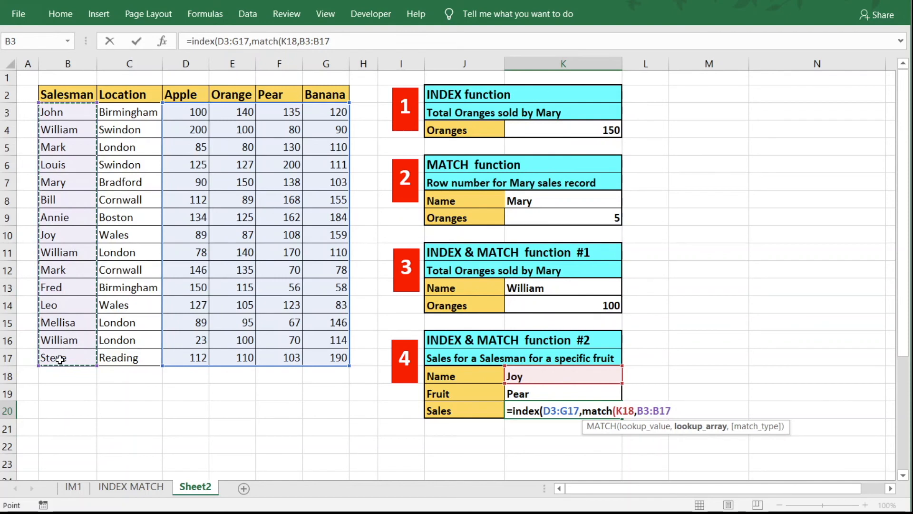
pyautogui.write(',0')
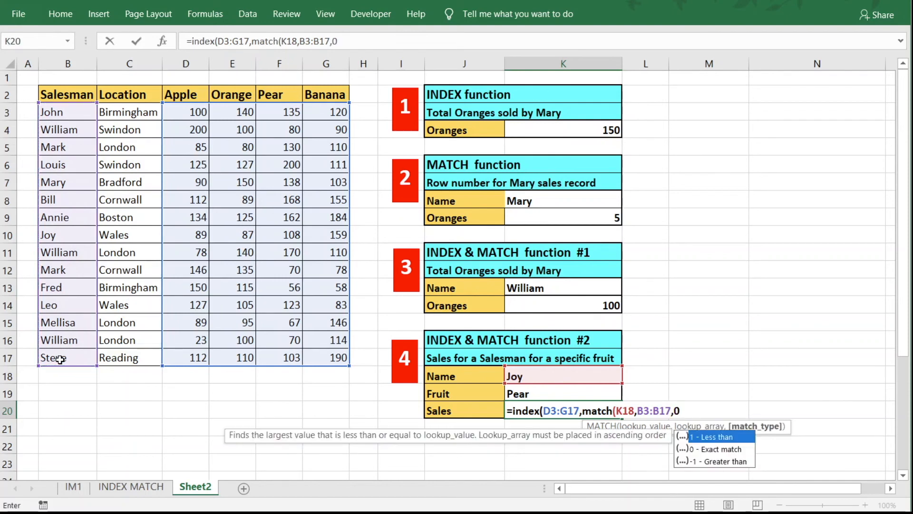
pyautogui.write(')')
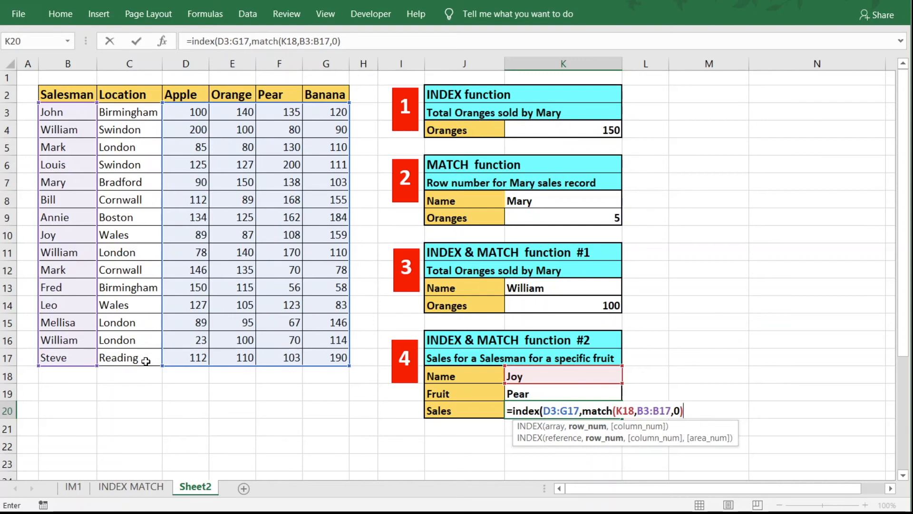
pyautogui.write(', mact(')
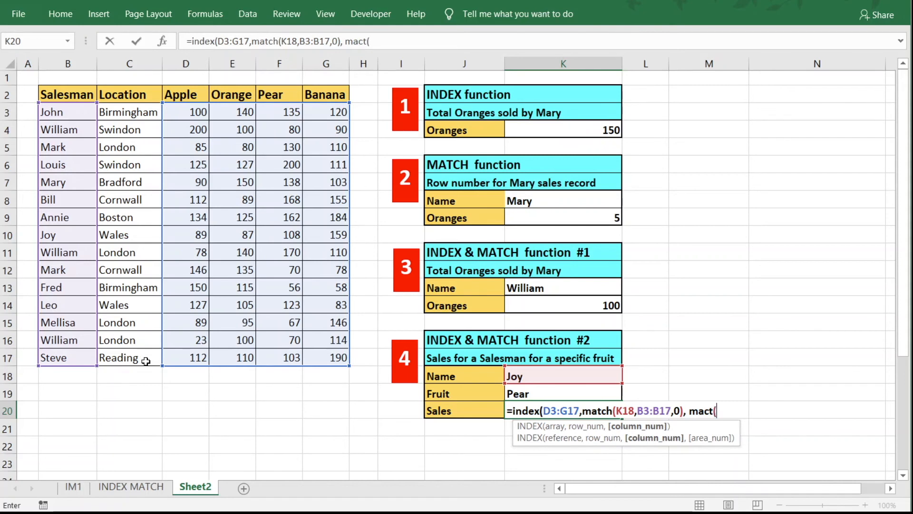
# Add match(K19,D2:G2,0) for the fruit column and commit, returning 108 for Joy and Pear.
pyautogui.press('BackSpace')
pyautogui.press('BackSpace')
pyautogui.press('BackSpace')
pyautogui.write('cth')
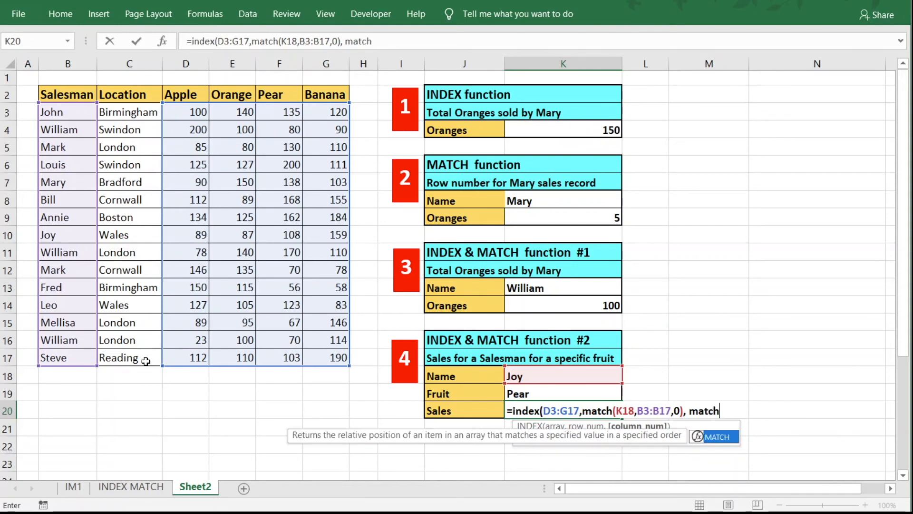
pyautogui.write('(')
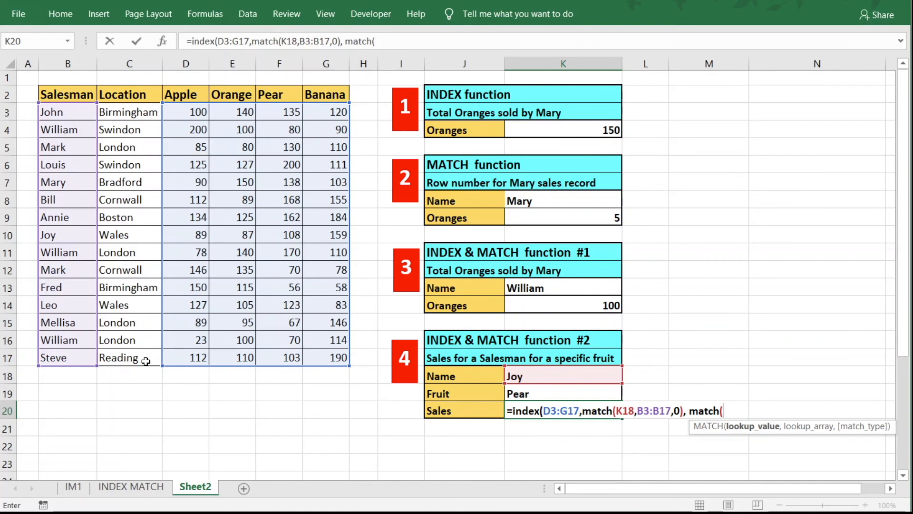
pyautogui.click(555, 394)
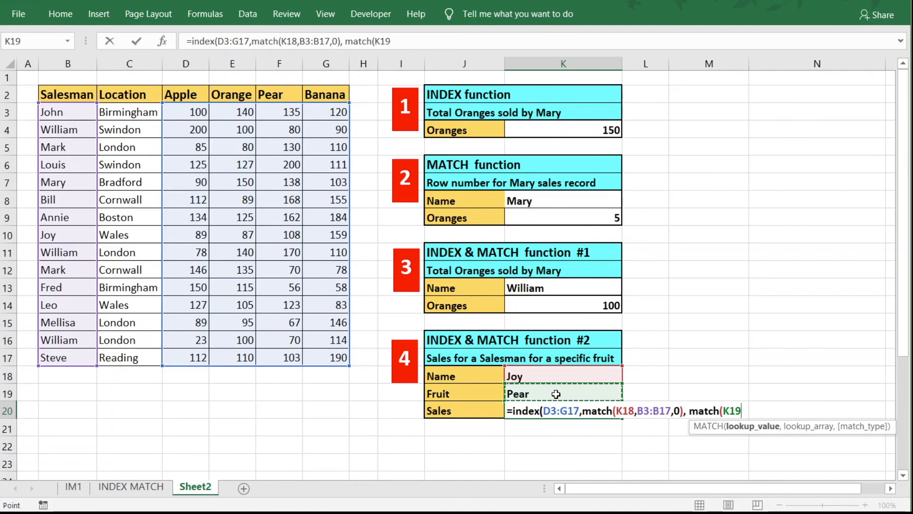
pyautogui.write(',')
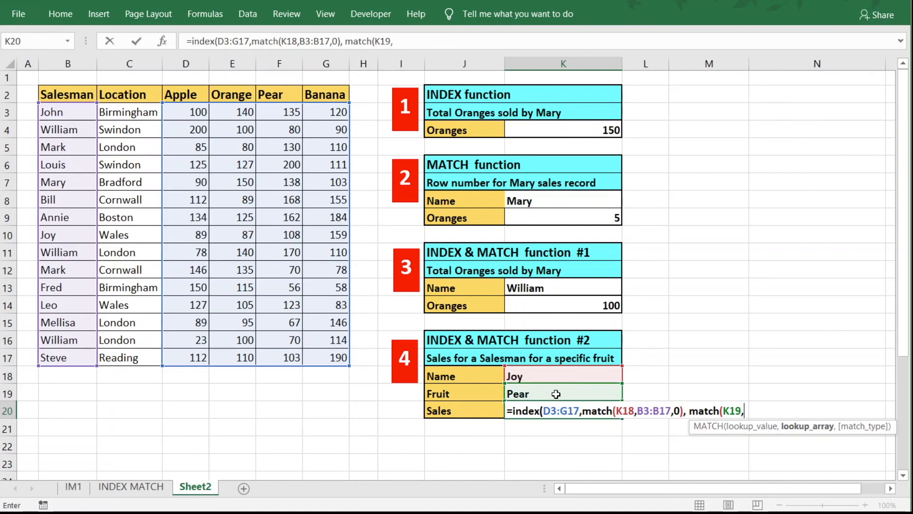
pyautogui.click(174, 93)
pyautogui.moveTo(228, 90); pyautogui.dragTo(349, 91)
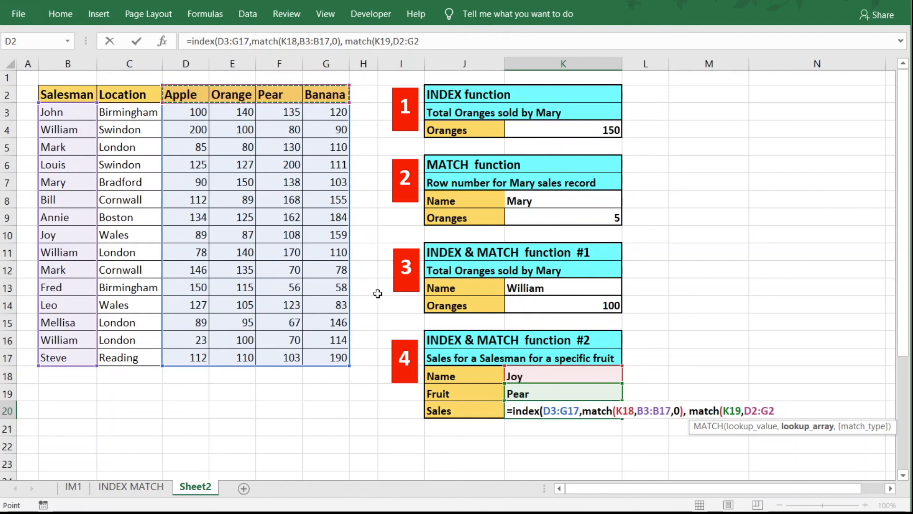
pyautogui.write(',0')
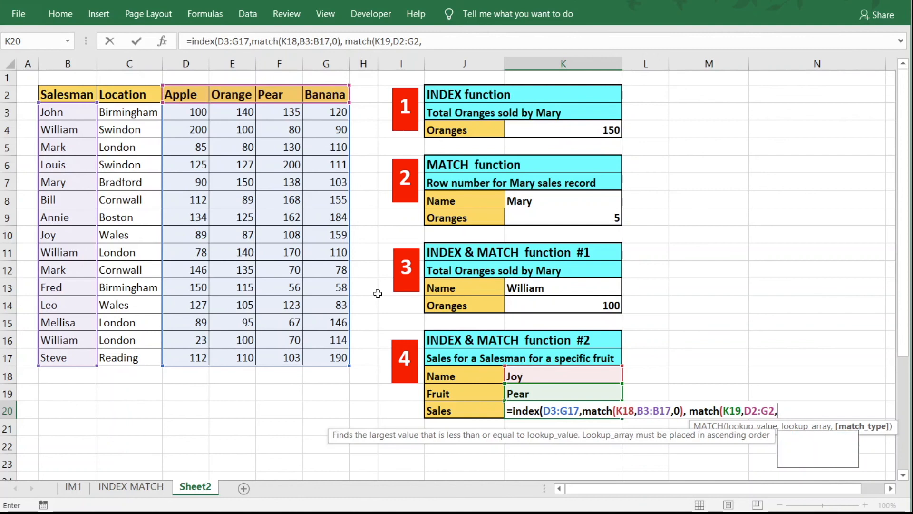
pyautogui.write(')')
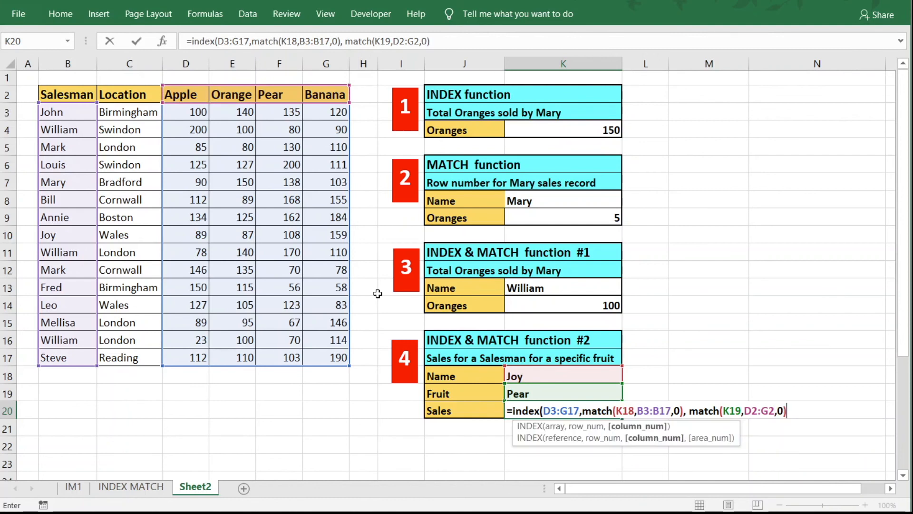
pyautogui.write(')')
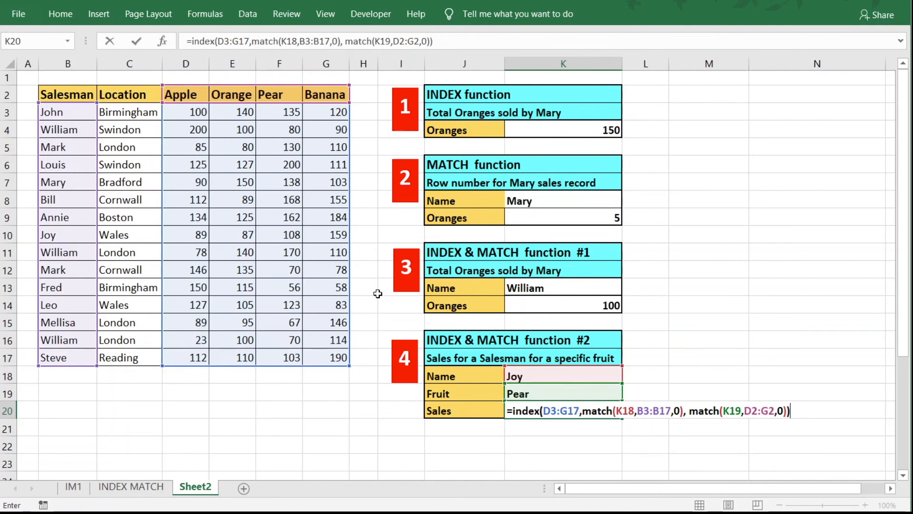
pyautogui.press('Return')
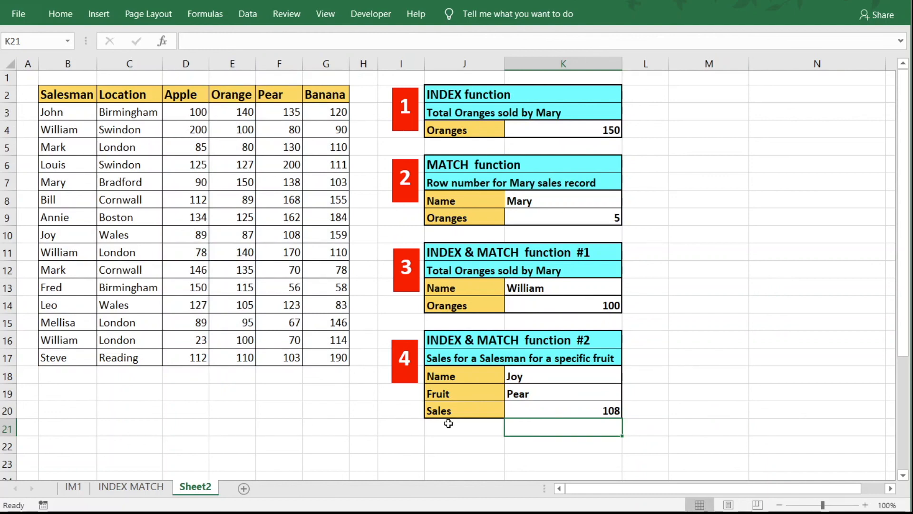
# Verify K20's result against Joy's Pear value of 108 in the table.
pyautogui.click(601, 409)
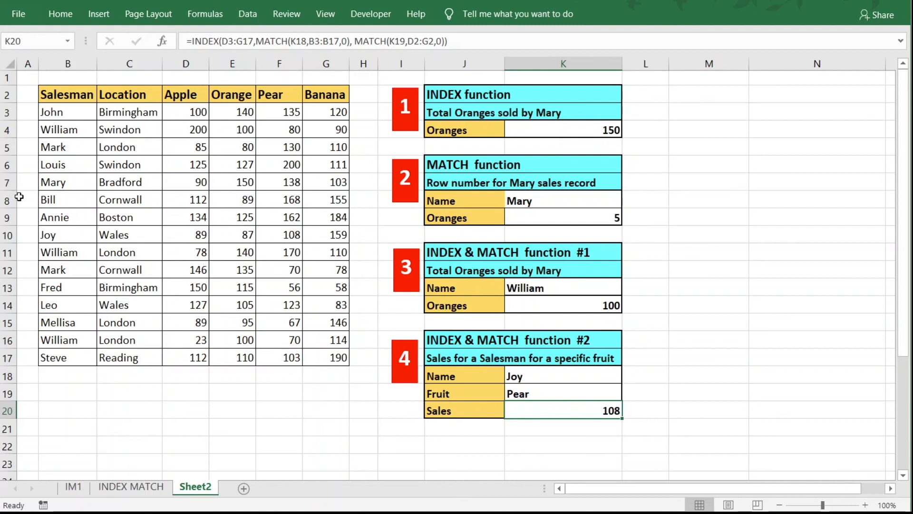
pyautogui.click(5, 236)
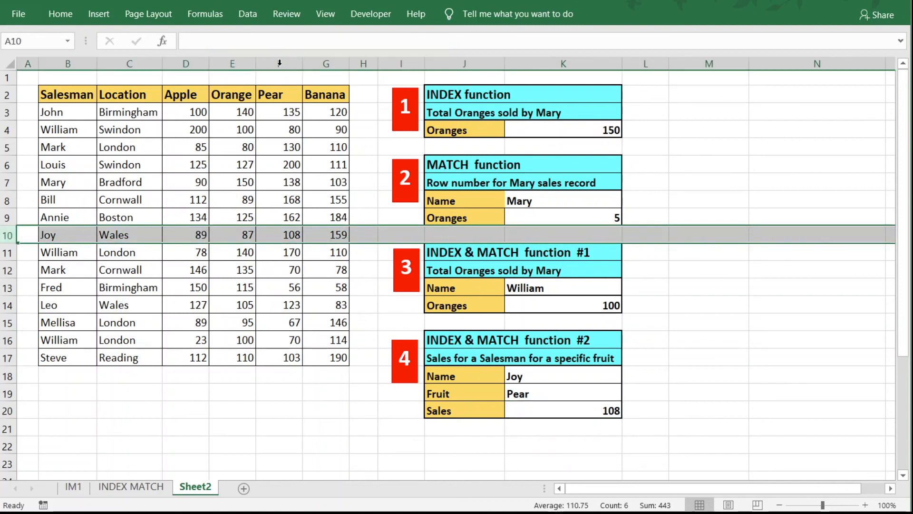
pyautogui.click(284, 239)
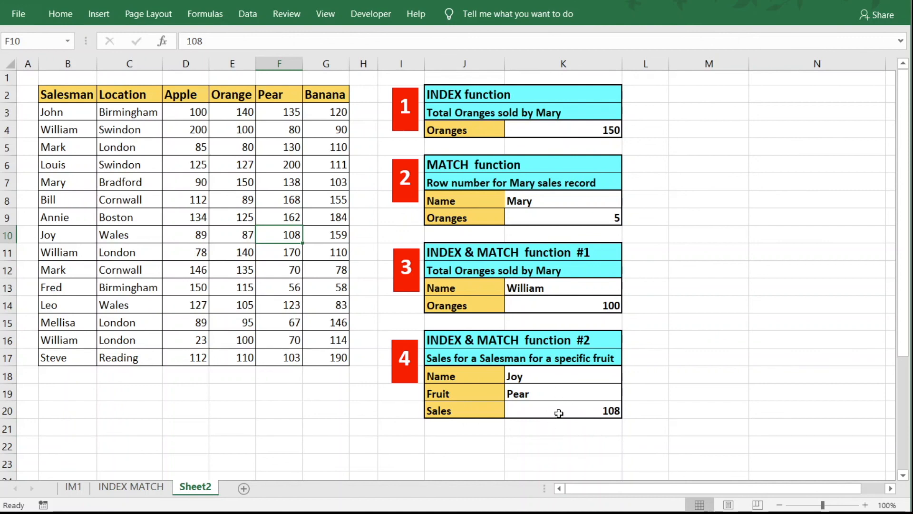
# Set Name to Bill and Fruit to Apple, then confirm 112 against Bill's Apple figure in D8.
pyautogui.click(563, 377)
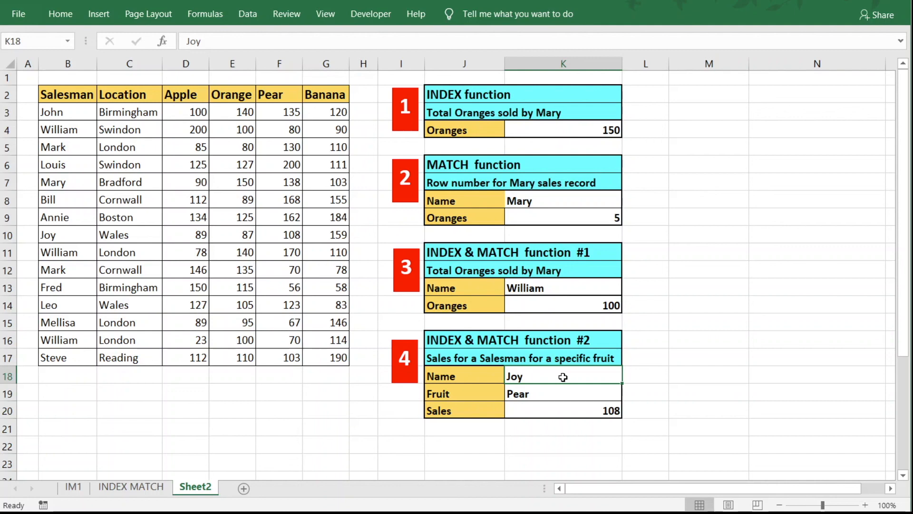
pyautogui.write('Bill')
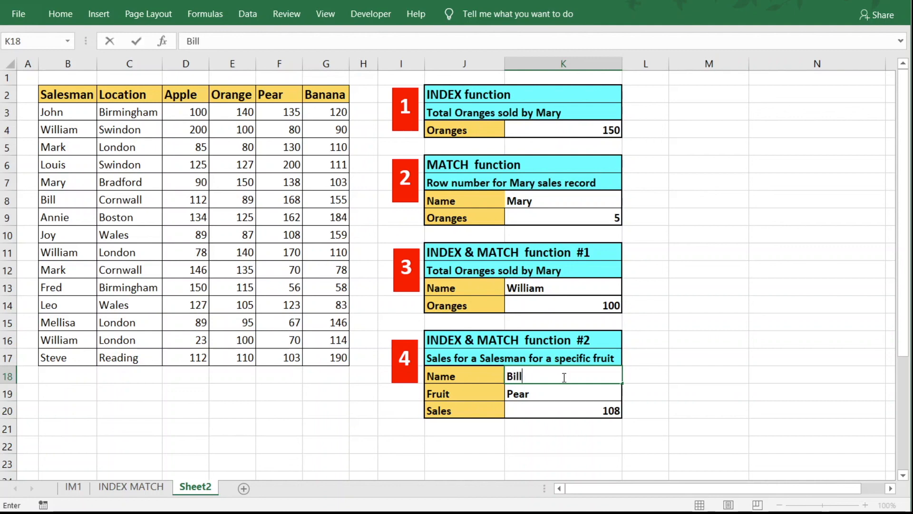
pyautogui.click(541, 397)
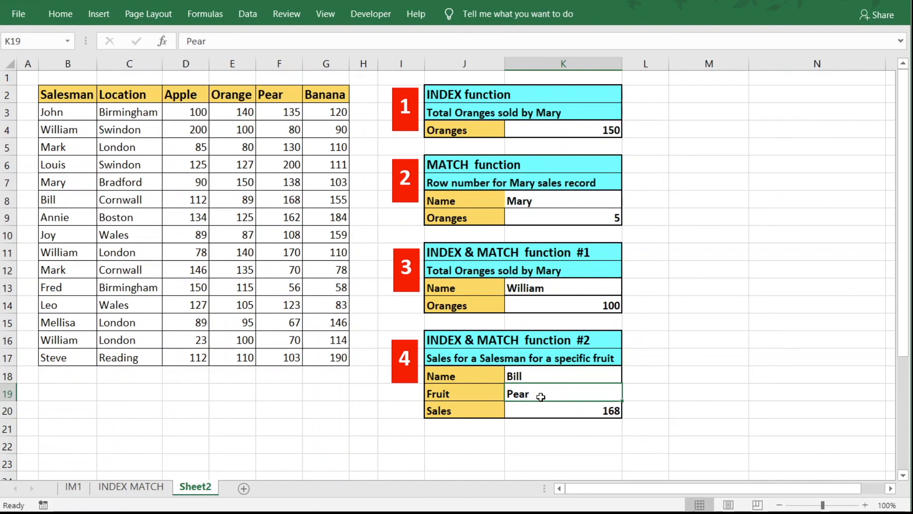
pyautogui.write('Apple')
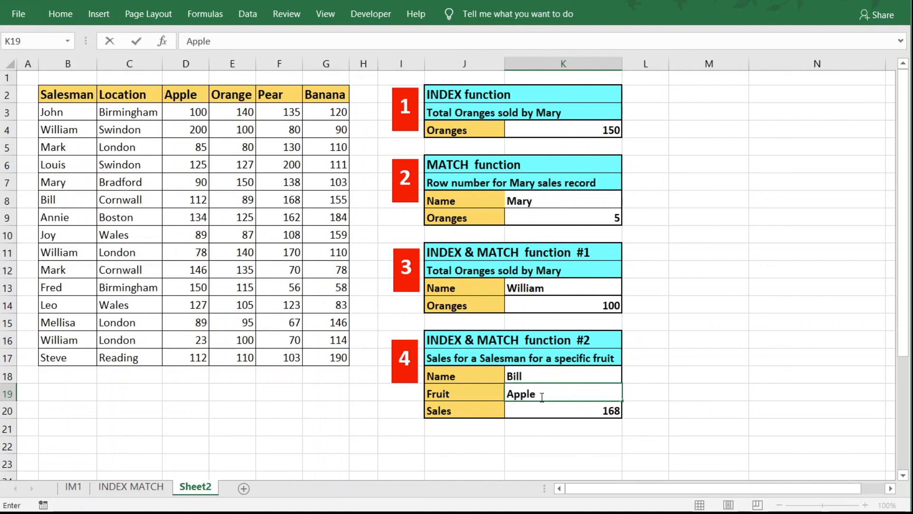
pyautogui.press('Return')
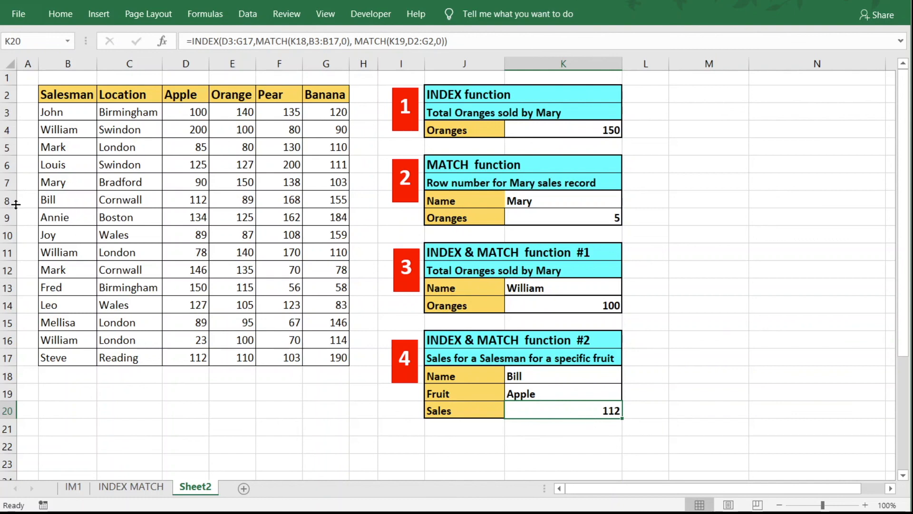
pyautogui.click(45, 200)
pyautogui.click(7, 199)
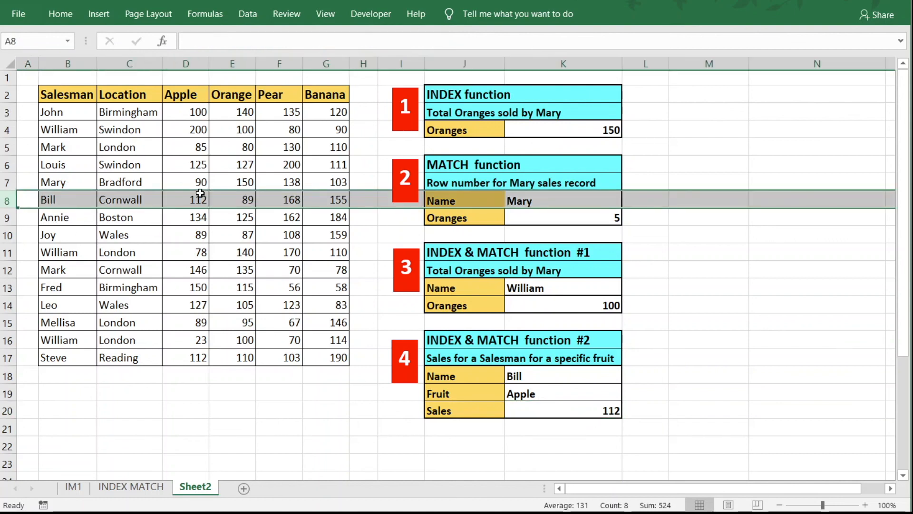
pyautogui.click(195, 199)
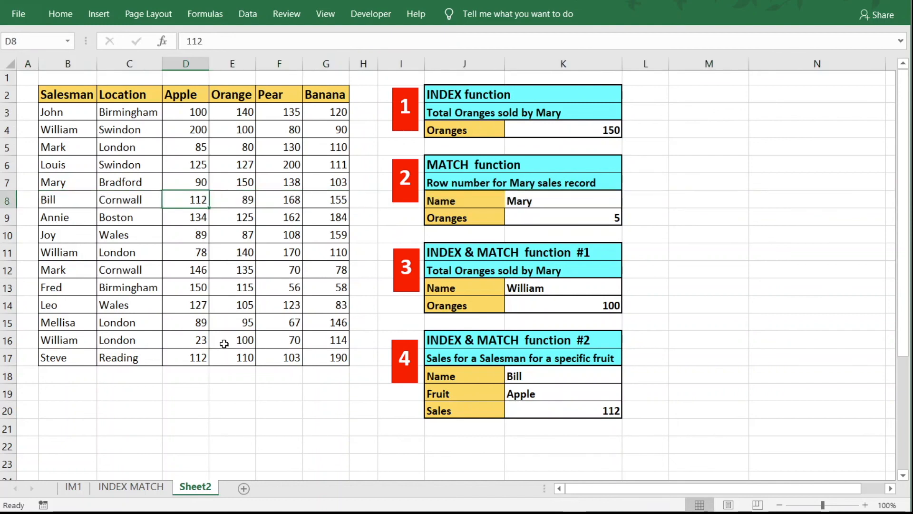